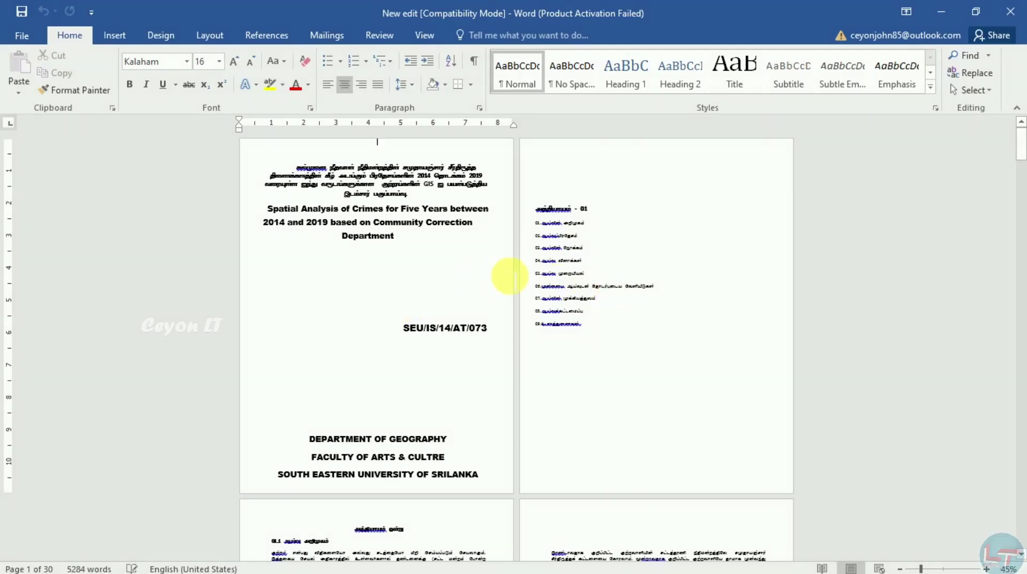
Step: Insert a Next Page section break after item 09, the last line of the chapter outline on page 2
mouse_move(1019, 144)
mouse_down()
mouse_move(1020, 188)
mouse_move(1021, 144)
mouse_up()
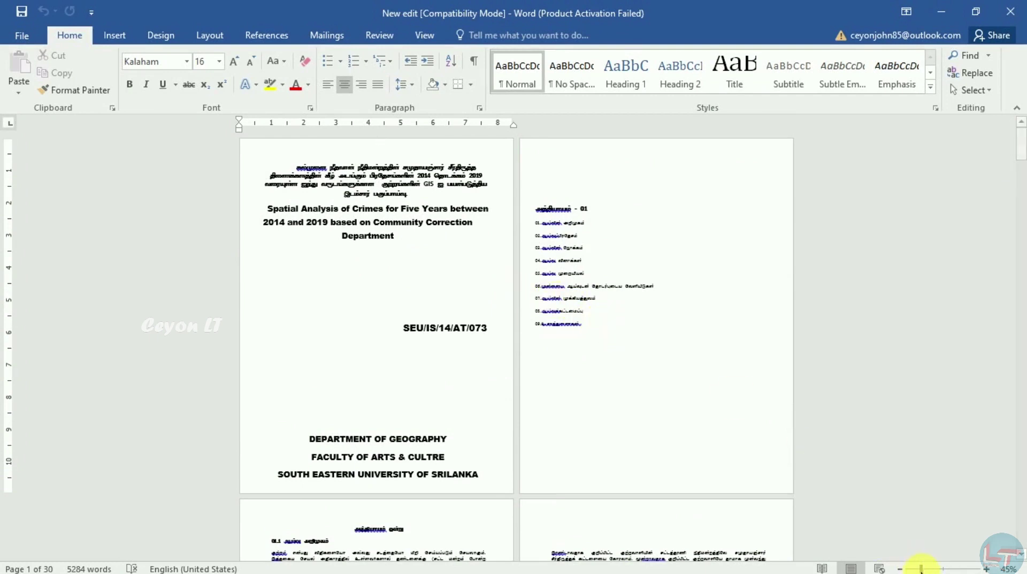
drag(922, 567, 936, 568)
mouse_move(1023, 156)
mouse_down()
mouse_move(1021, 139)
mouse_move(1022, 151)
mouse_up()
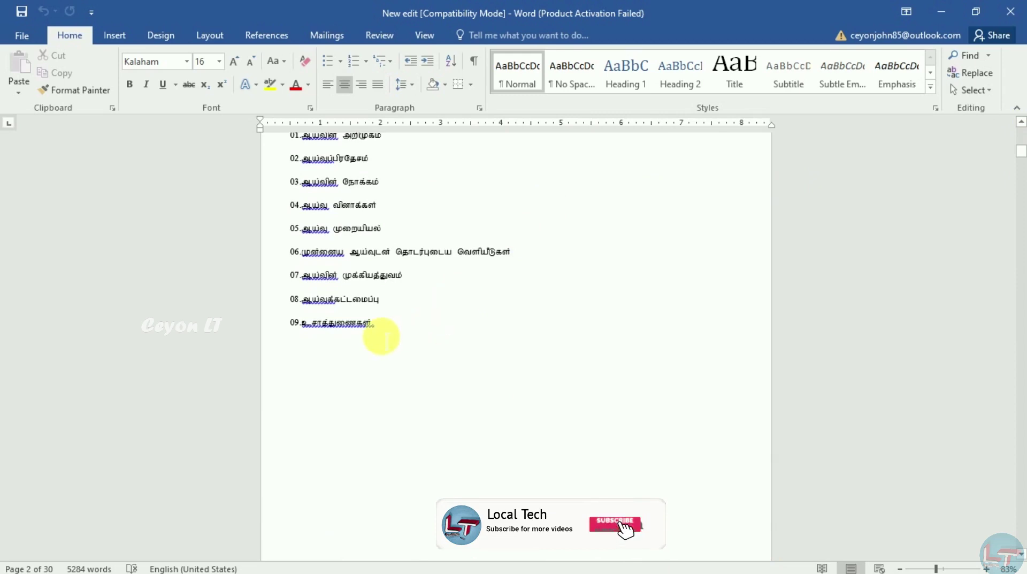
click(377, 327)
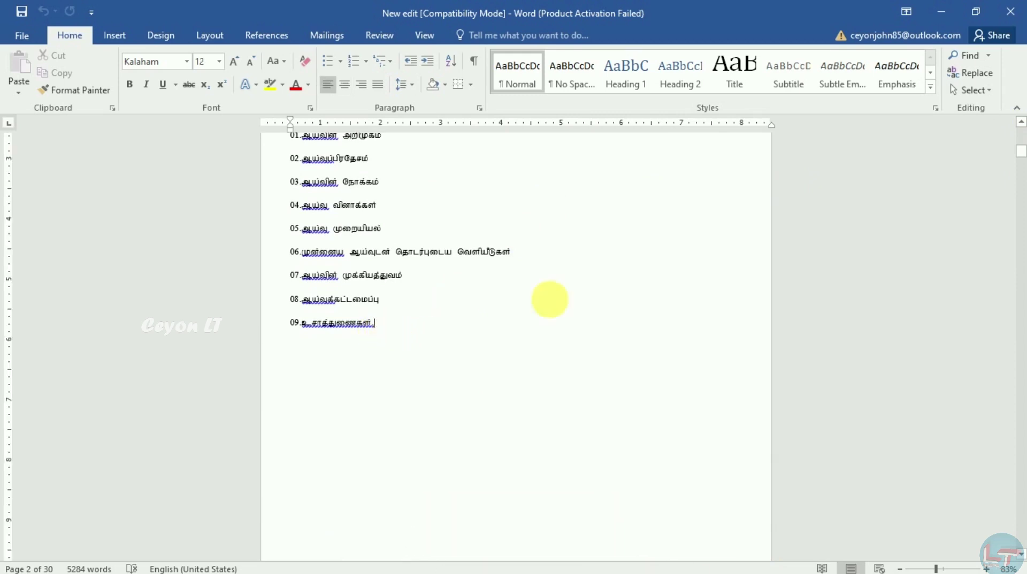
drag(1021, 152, 1022, 160)
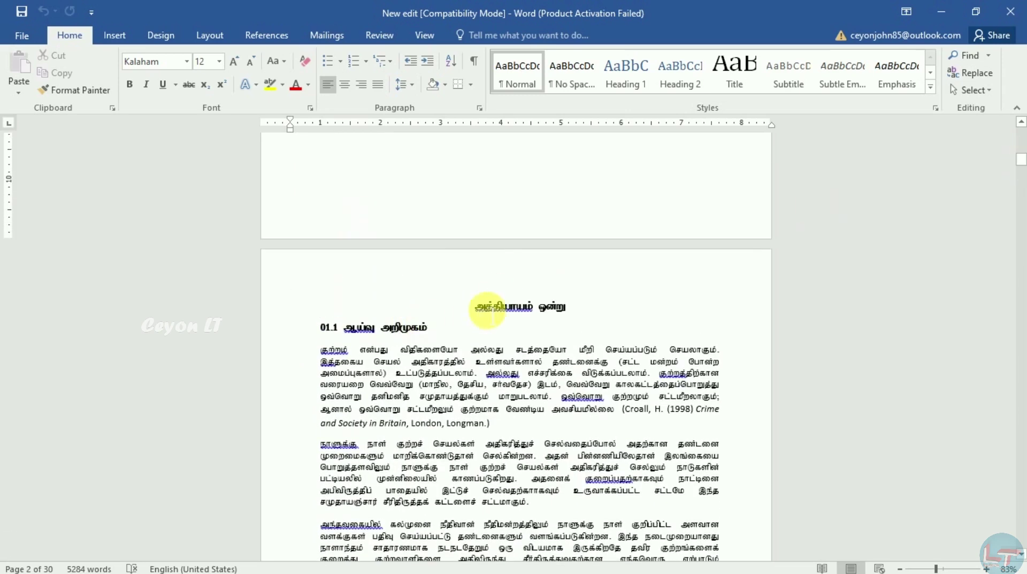
click(485, 313)
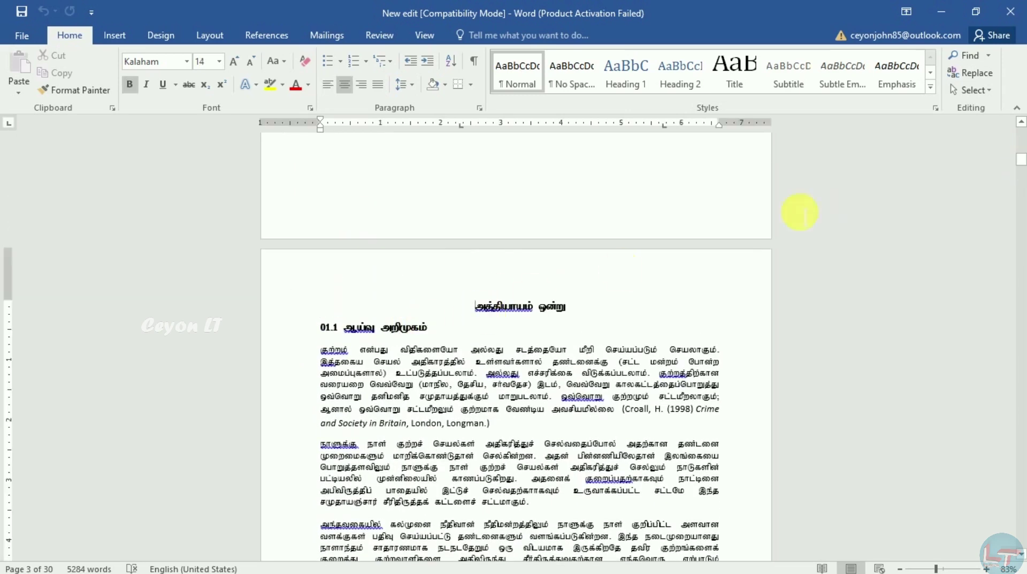
drag(1022, 158, 1022, 150)
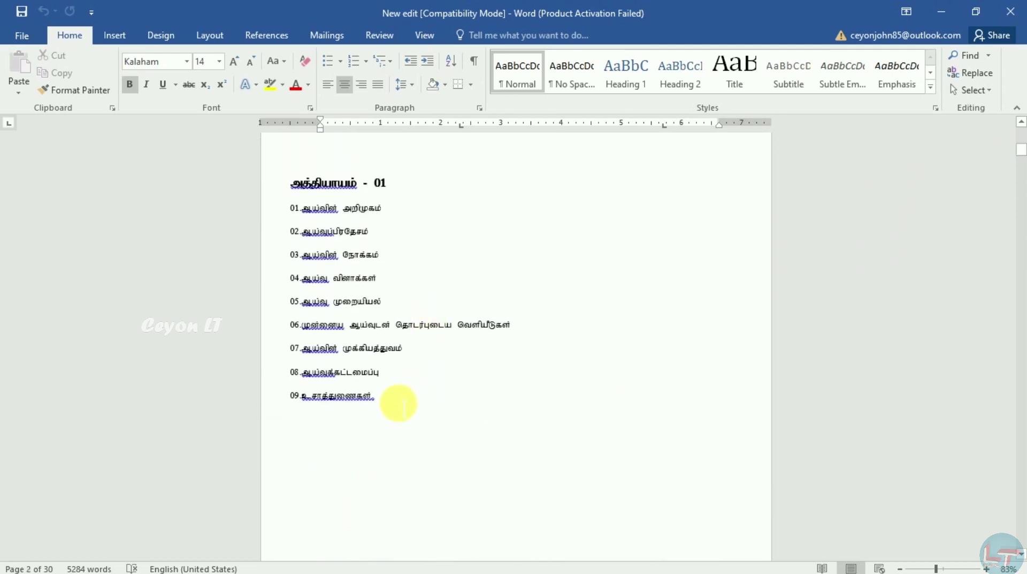
click(395, 402)
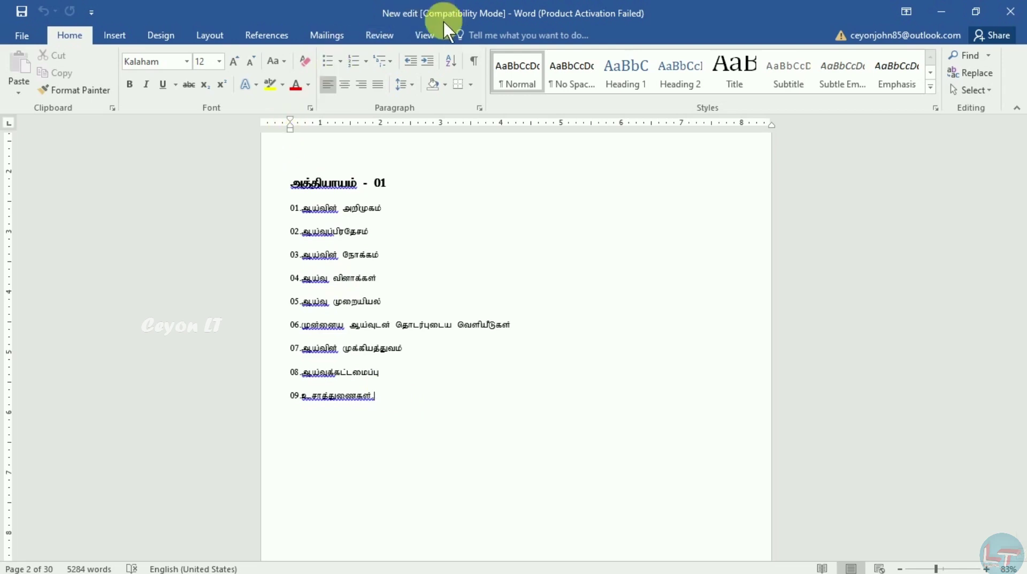
scroll(207, 35, down, 3)
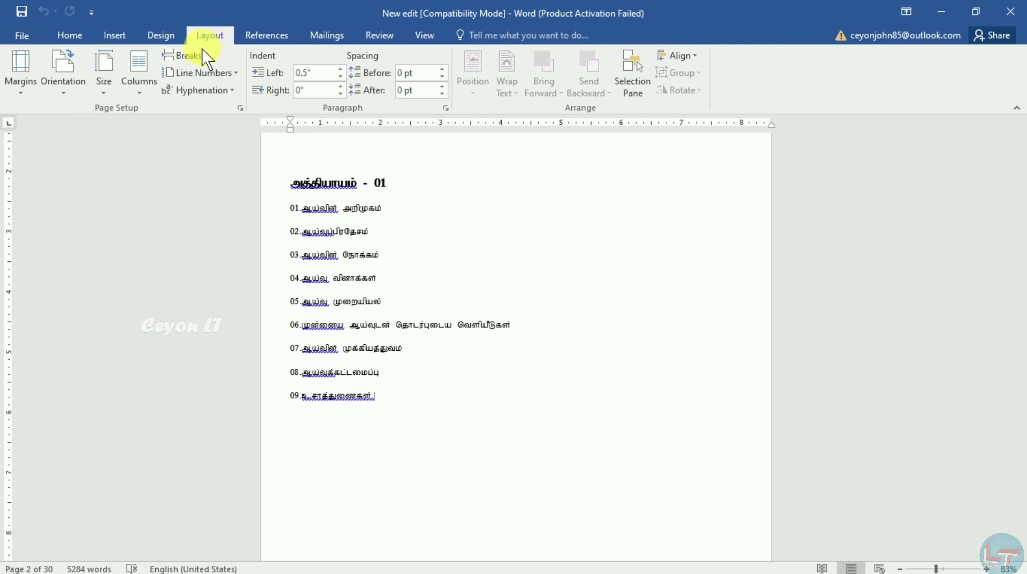
click(196, 56)
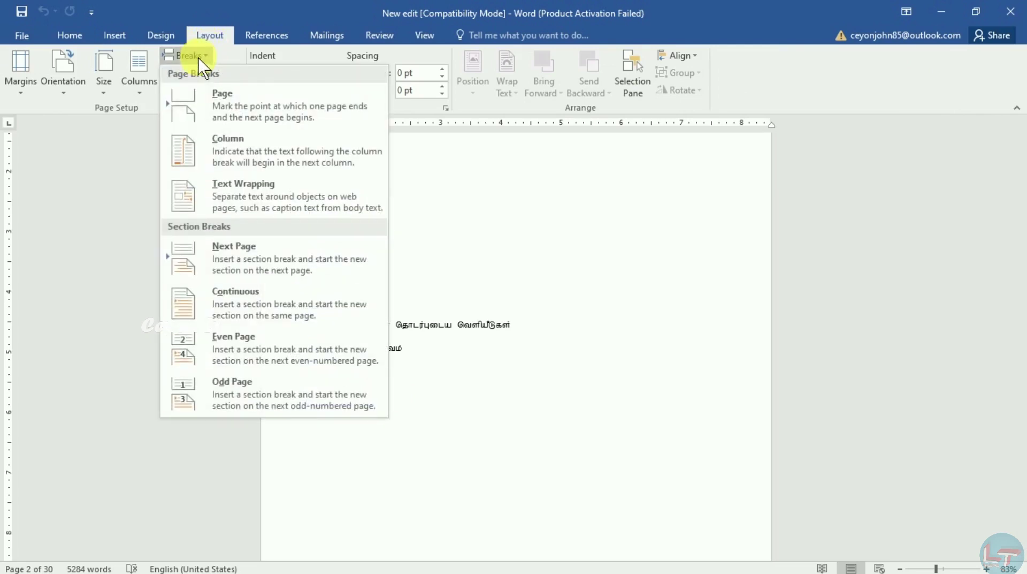
click(251, 255)
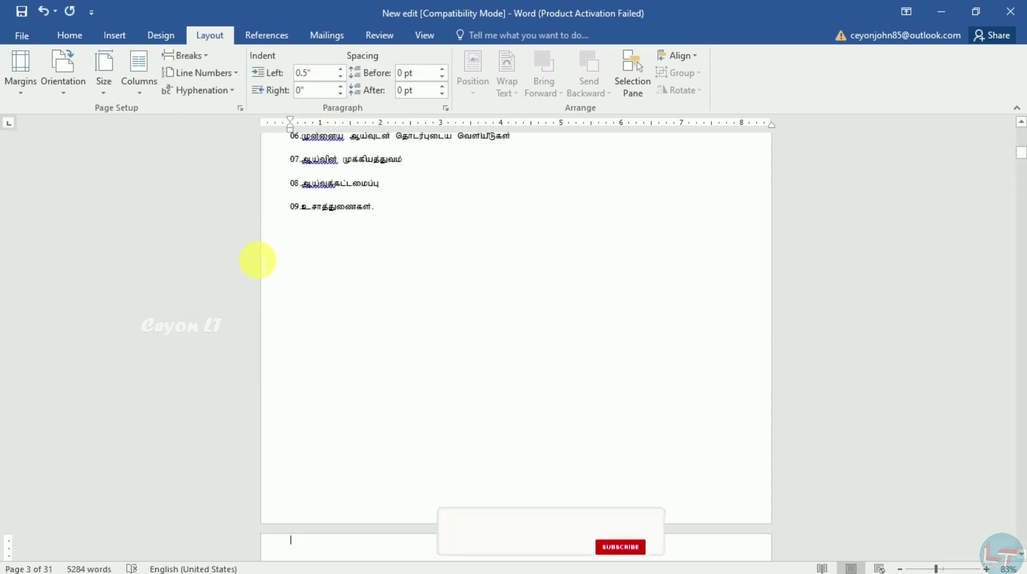
Step: Show the formatting marks to inspect the section breaks on the opening pages, and hide the marks again
click(75, 36)
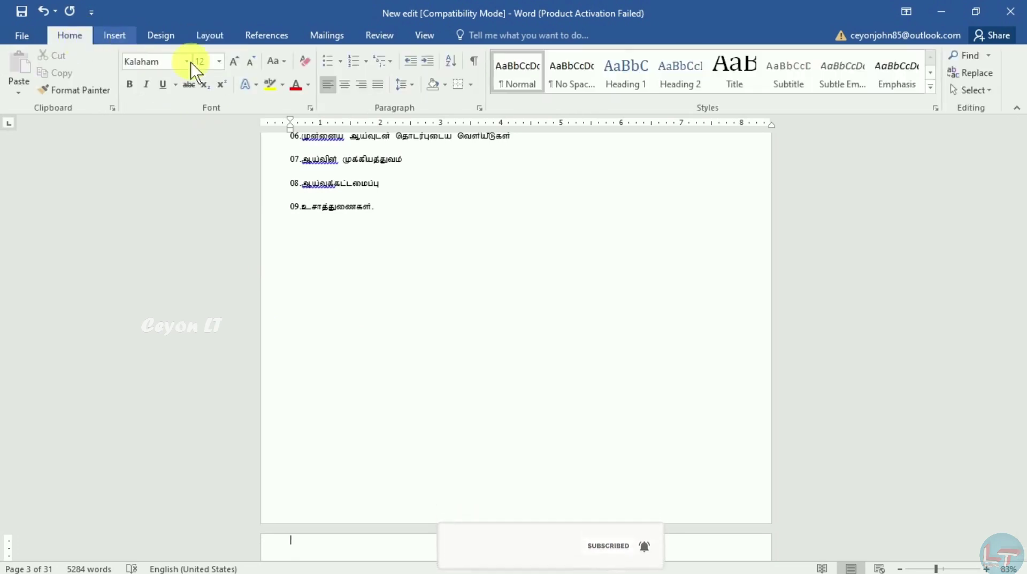
click(474, 66)
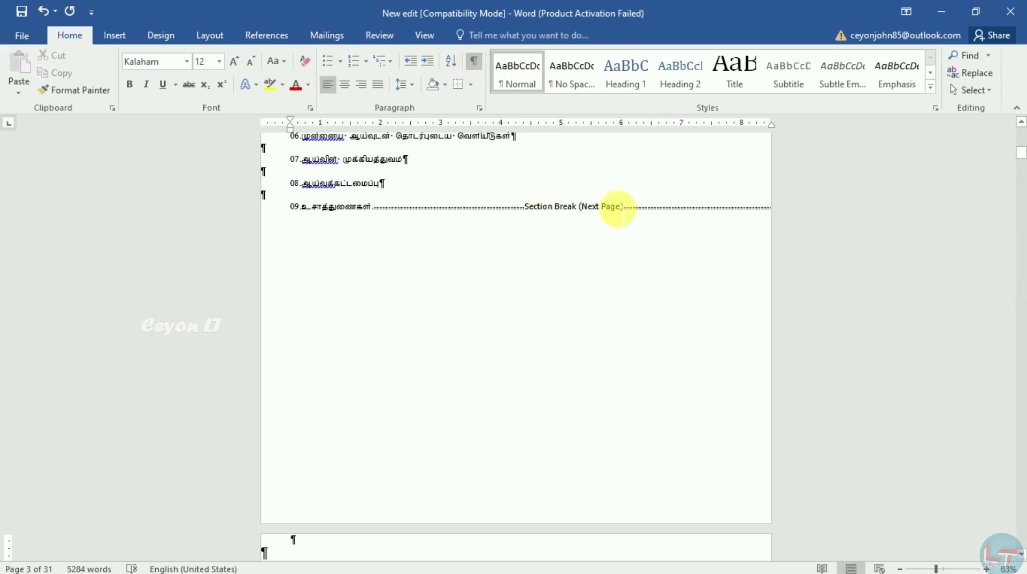
click(471, 67)
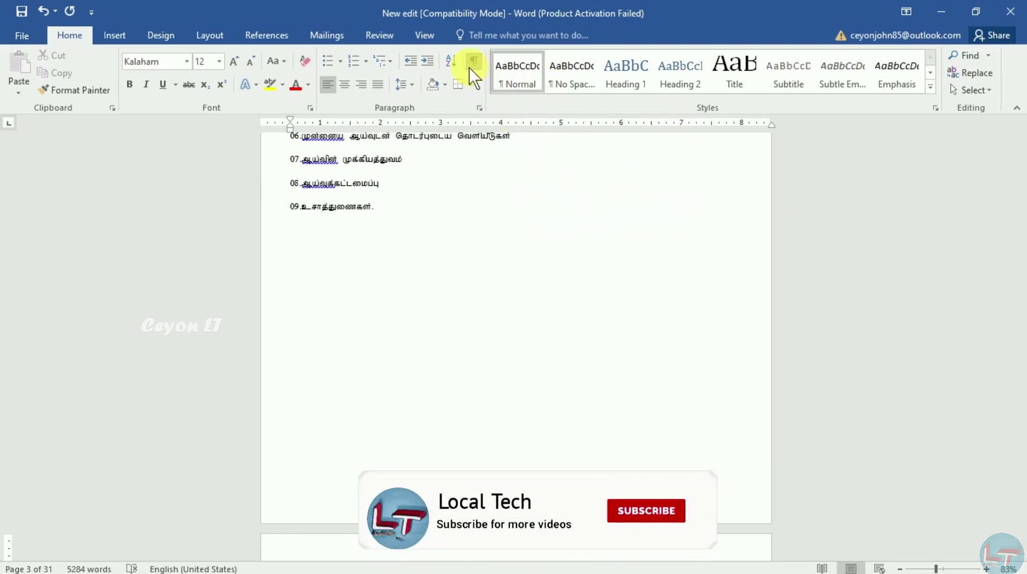
click(472, 68)
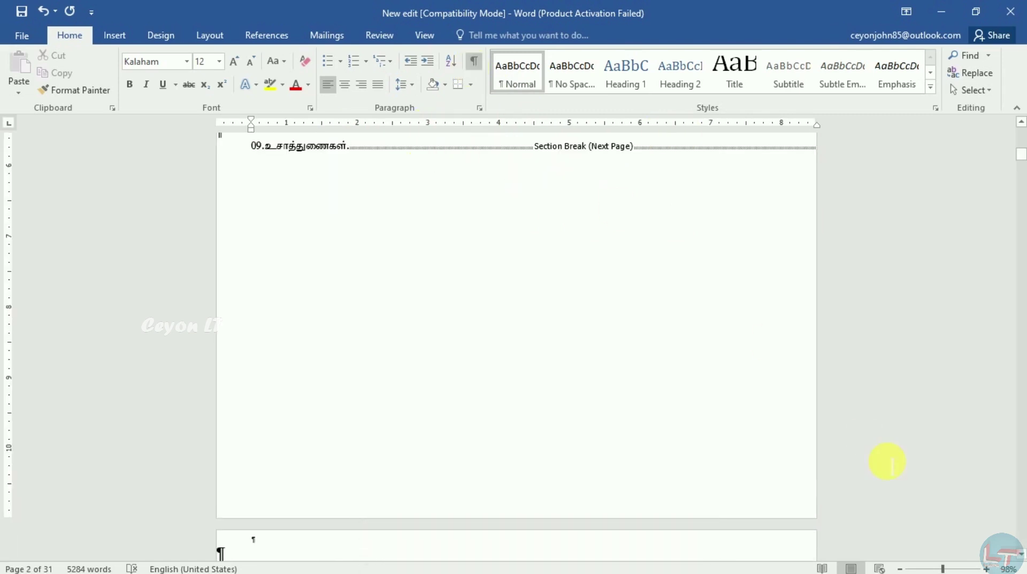
drag(944, 568, 918, 568)
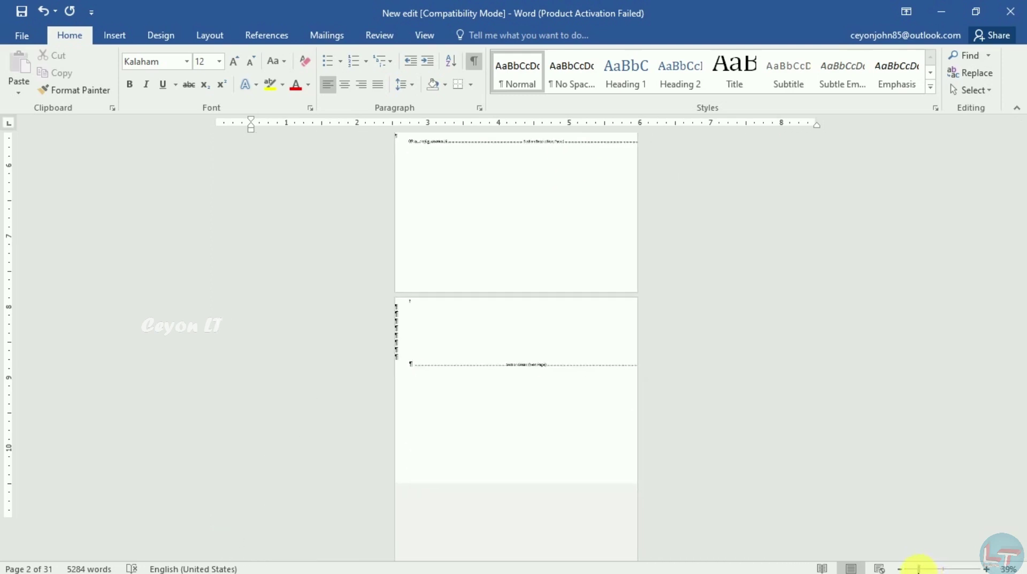
drag(1024, 177, 1017, 142)
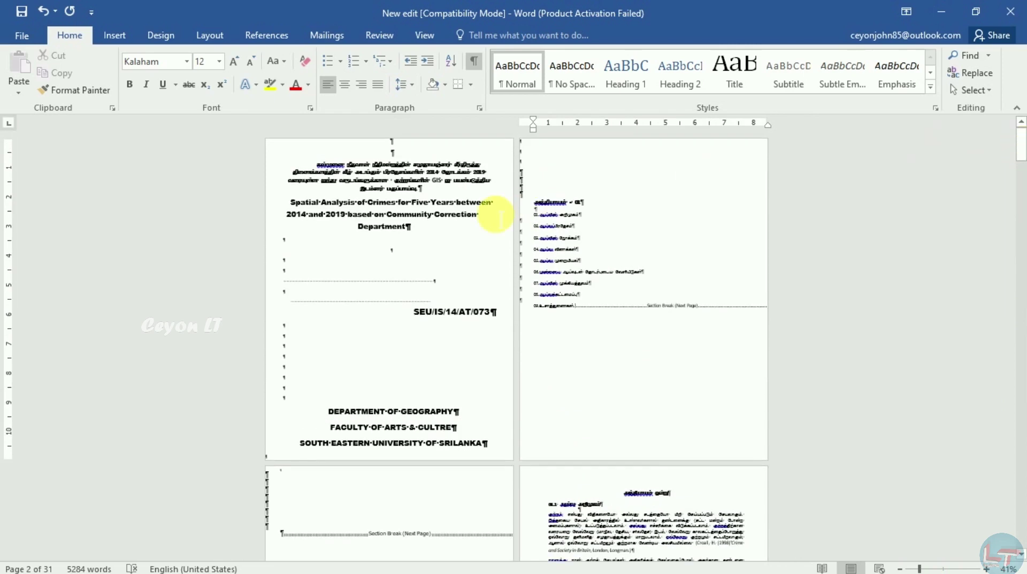
click(474, 60)
Step: Try Landscape orientation on the section with the cover and outline pages, and undo the orientation change
click(210, 35)
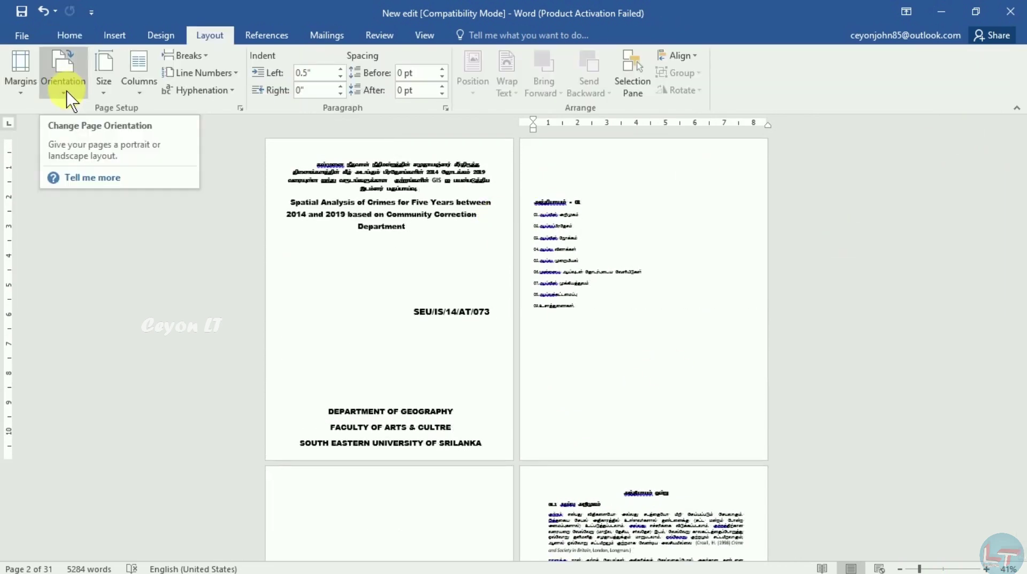
click(64, 86)
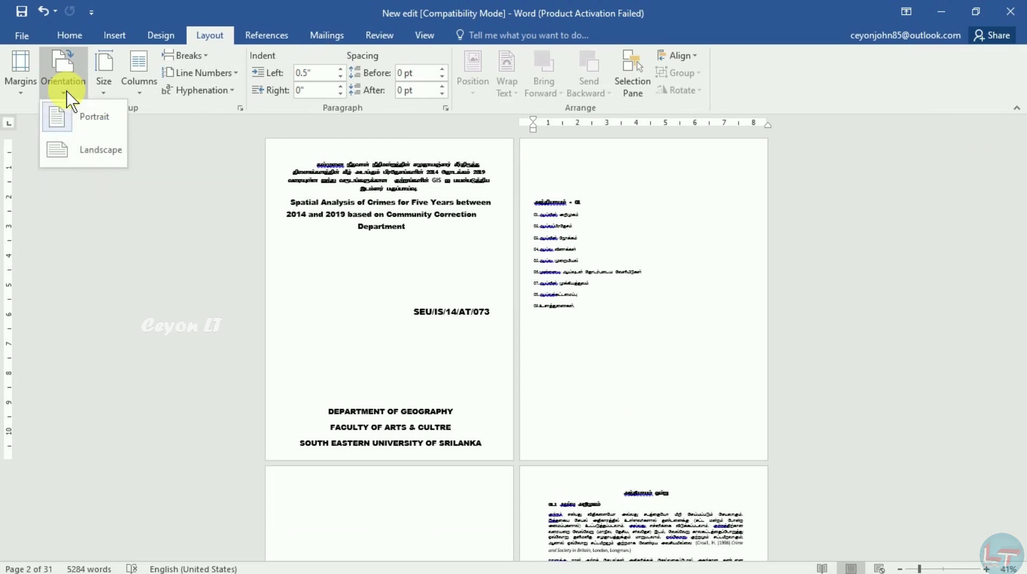
click(87, 116)
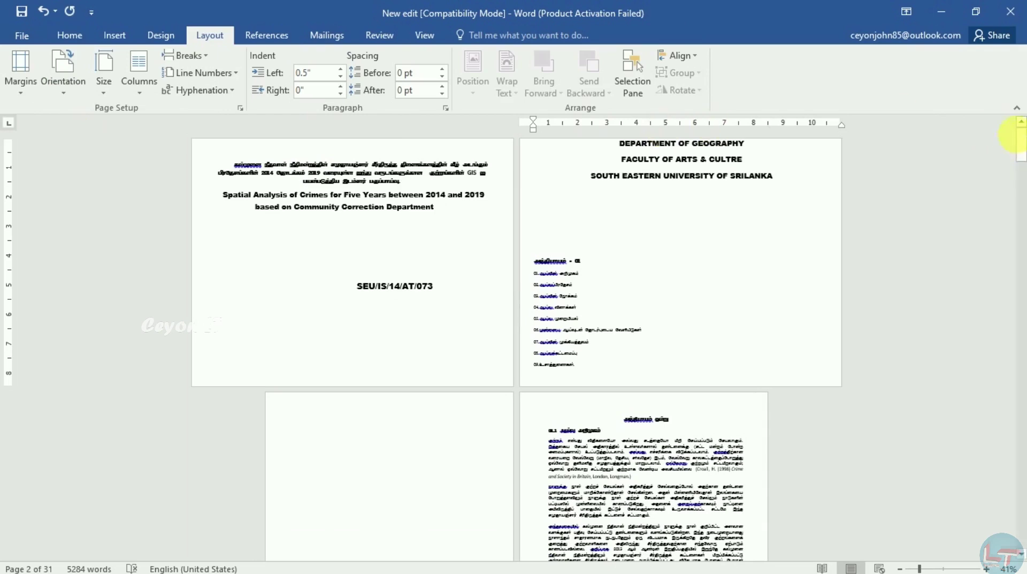
click(1021, 143)
mouse_move(1020, 144)
mouse_down()
mouse_move(1020, 161)
mouse_move(1020, 139)
mouse_up()
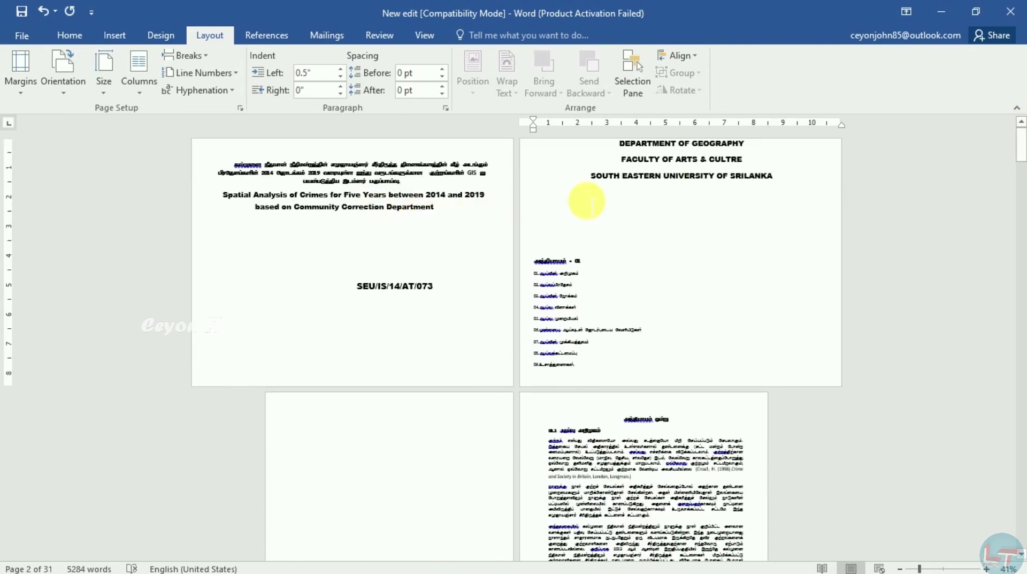
drag(1022, 140, 1011, 105)
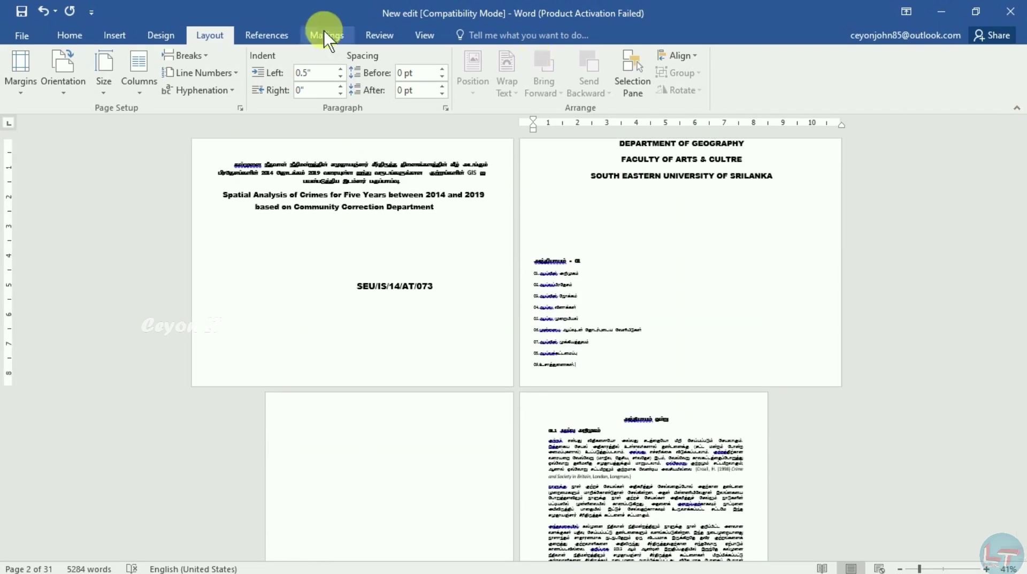
key(ctrl+z)
Step: Try a Box page border applied to the whole document, and undo the border
click(160, 36)
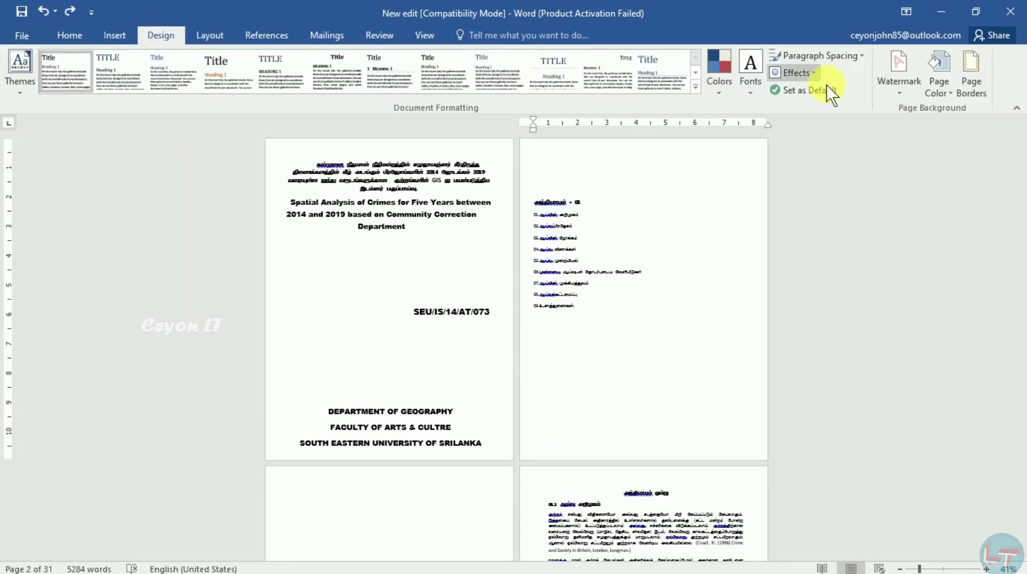
click(982, 82)
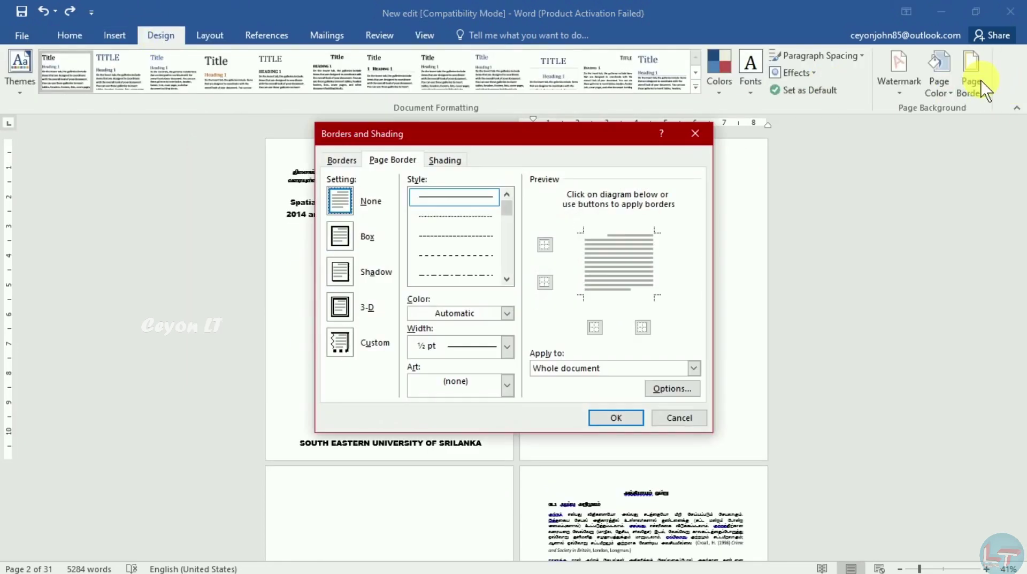
click(340, 241)
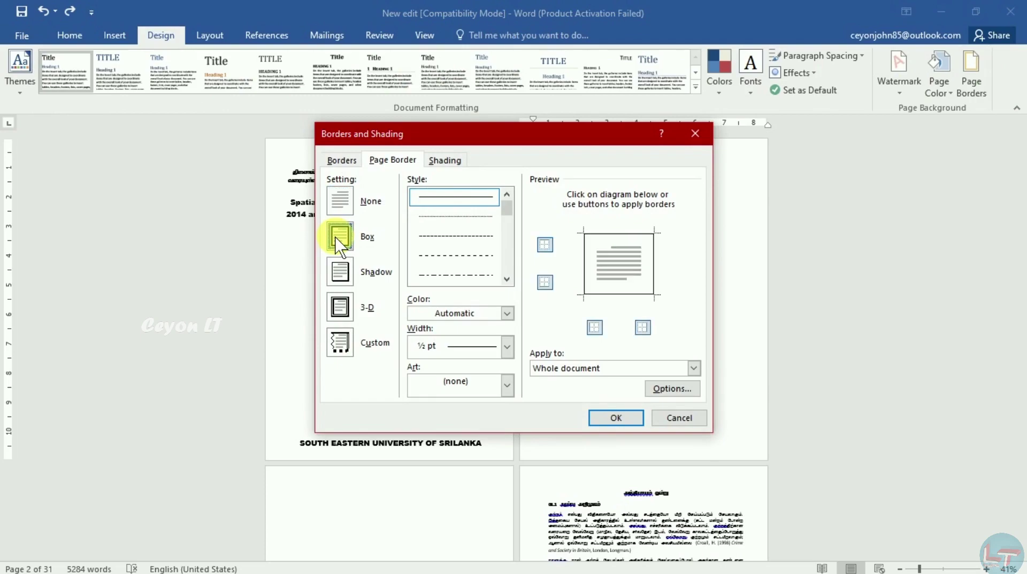
click(616, 418)
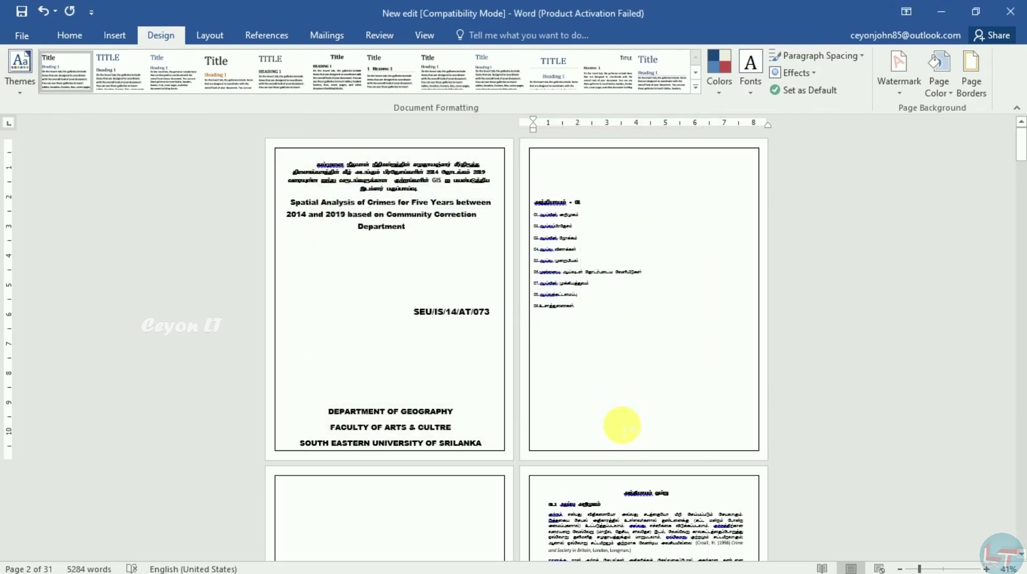
mouse_move(1020, 143)
mouse_down()
mouse_move(1022, 213)
mouse_move(1019, 132)
mouse_up()
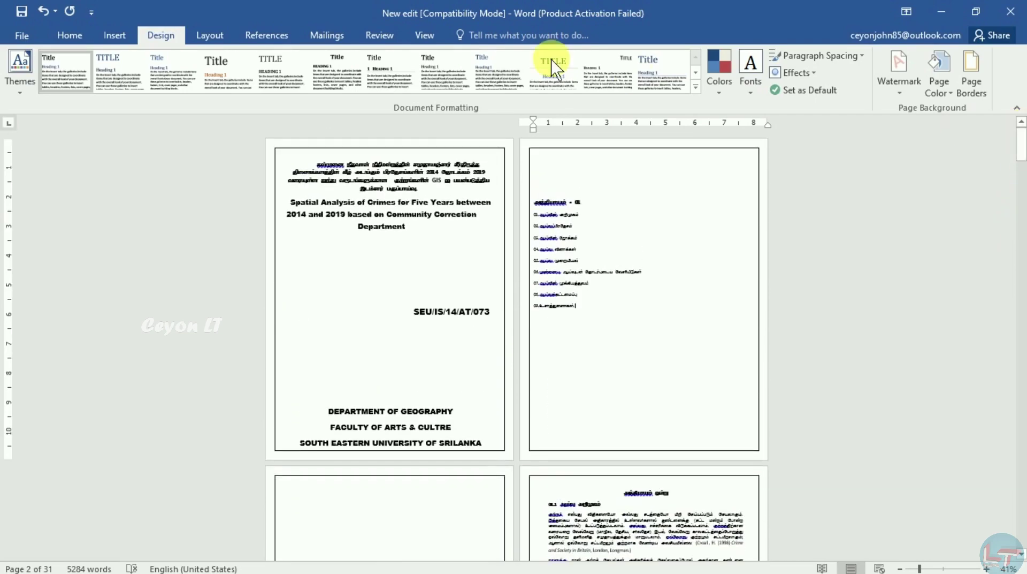
click(43, 11)
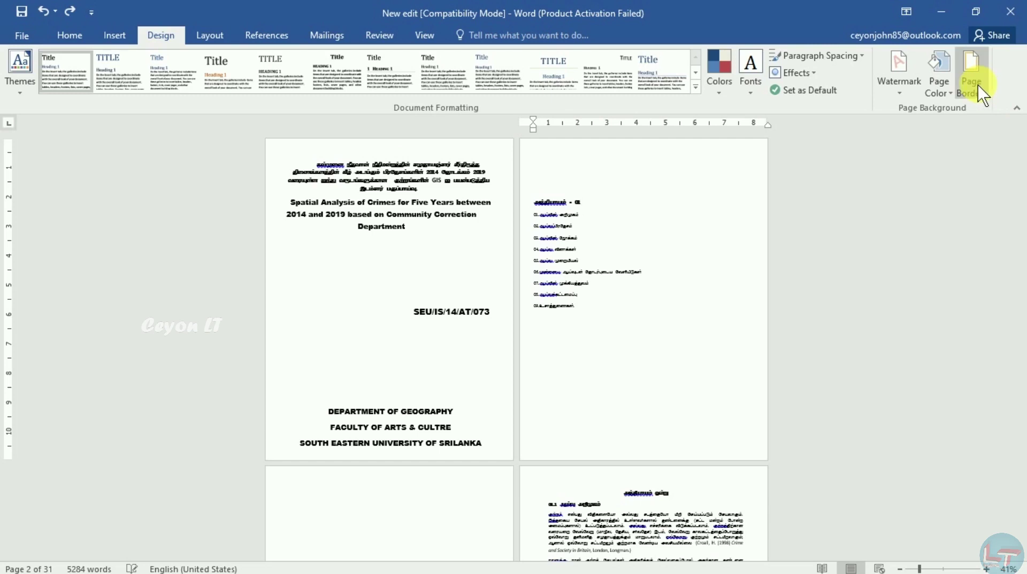
Step: Try a Box page border applied to This section for the cover and outline pages, and undo it
click(978, 85)
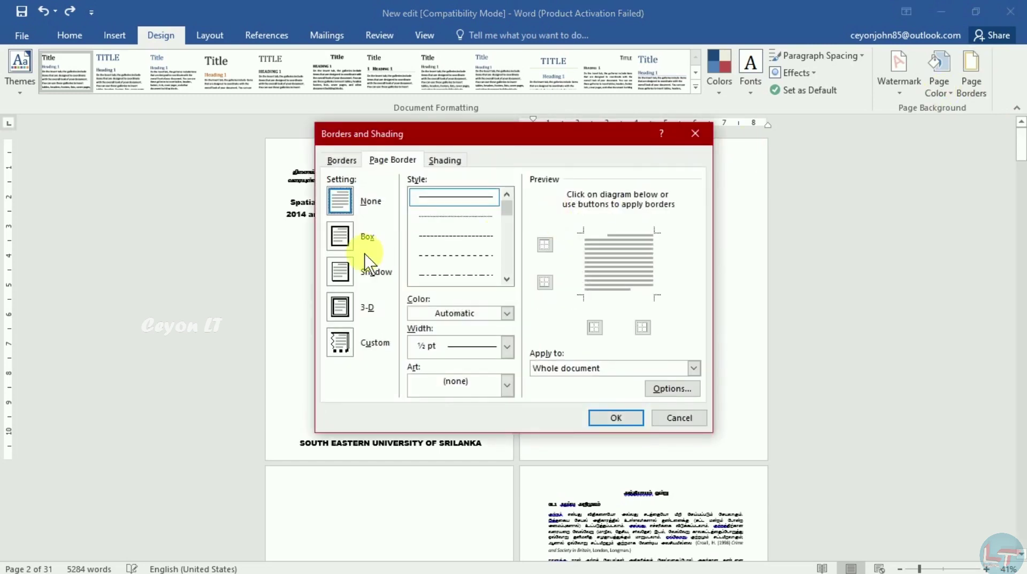
click(340, 235)
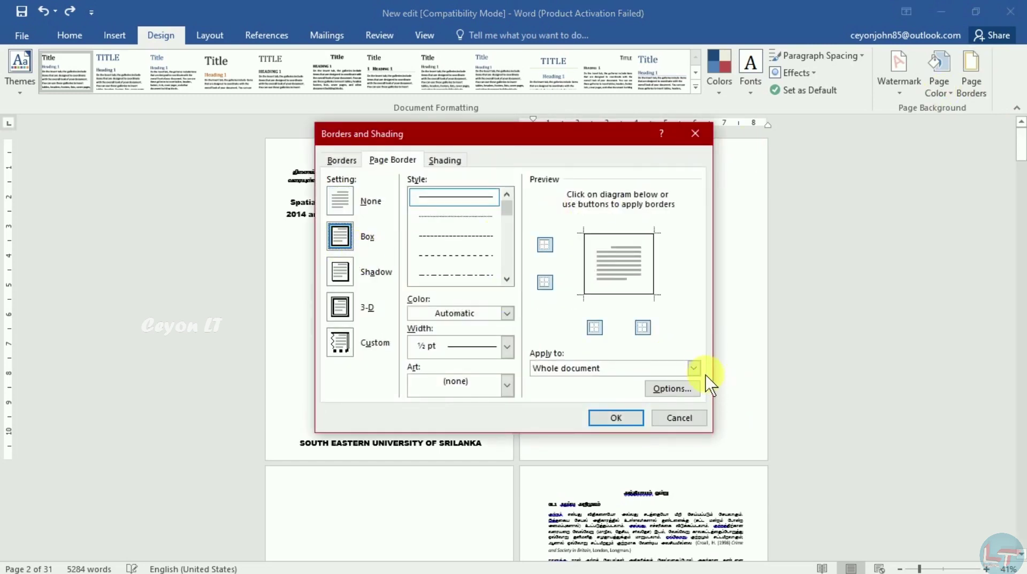
click(694, 368)
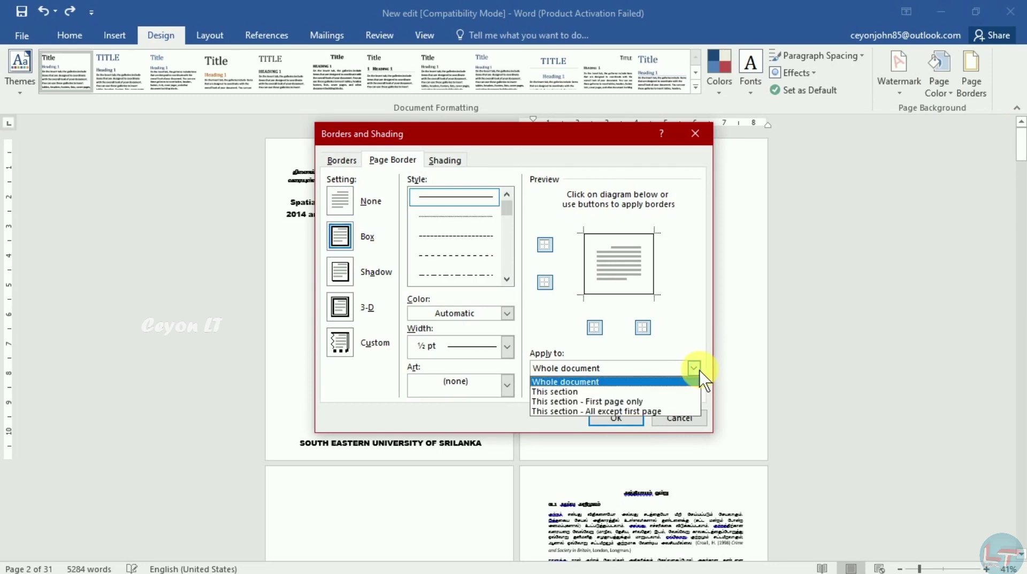
click(649, 392)
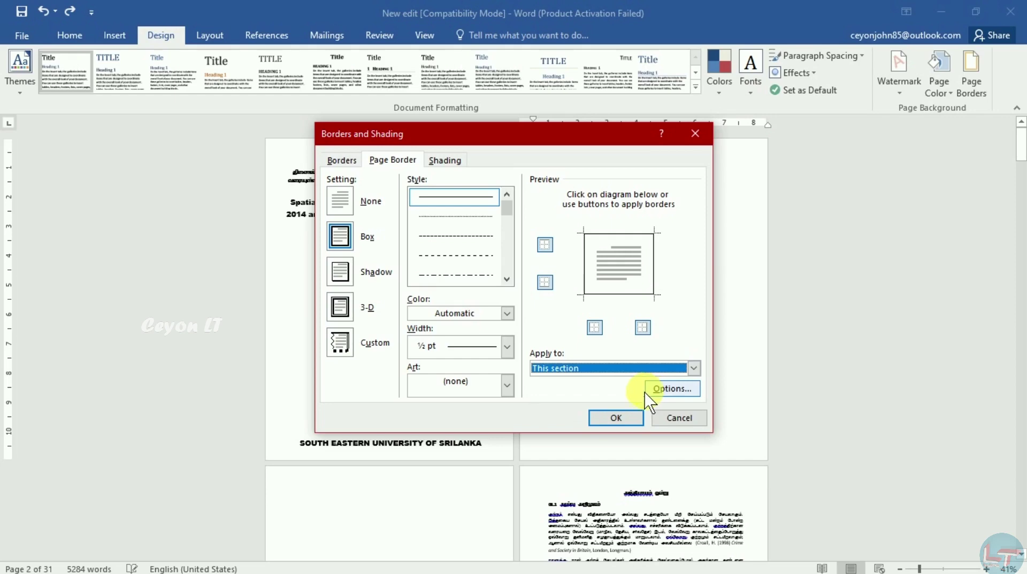
click(631, 416)
drag(1021, 149, 1022, 163)
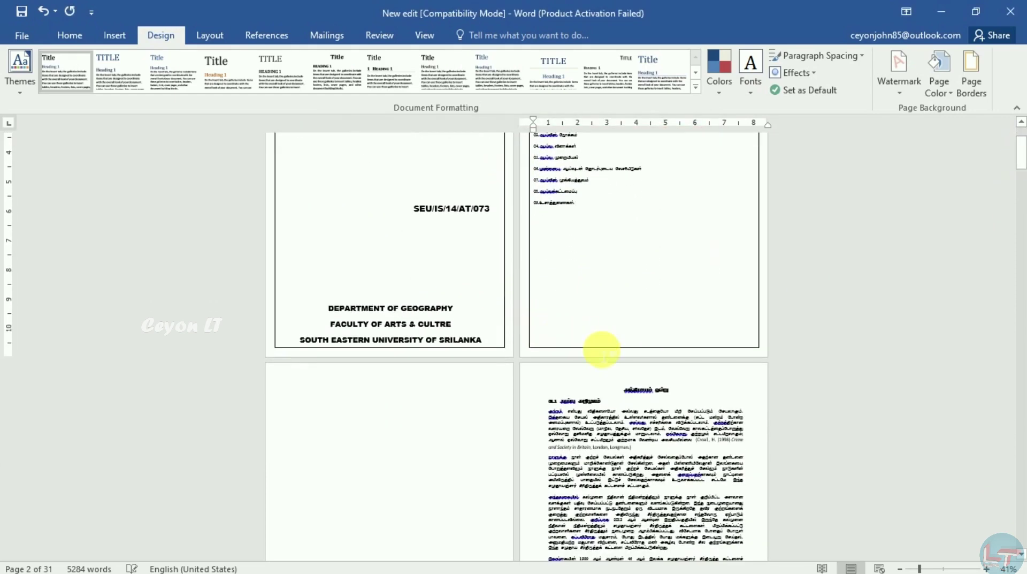
click(43, 12)
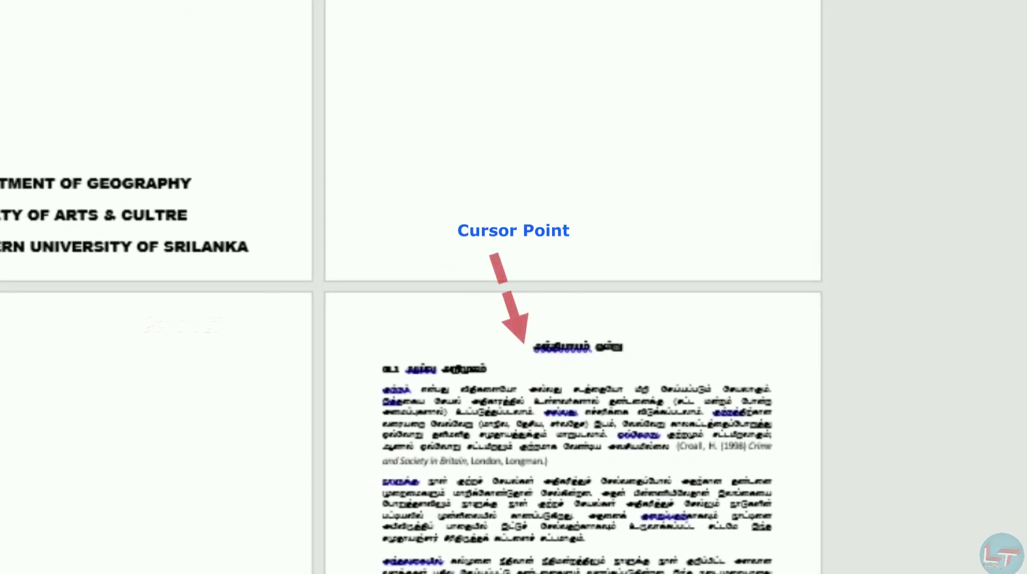
Step: Apply a Box page border to This section for the section beginning at the first chapter page
click(971, 75)
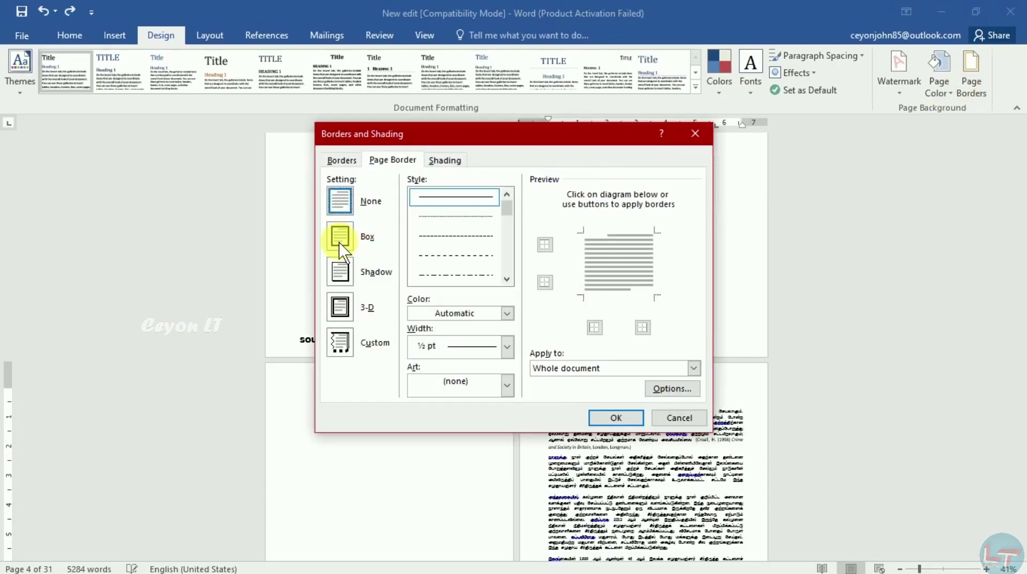
click(340, 244)
click(694, 369)
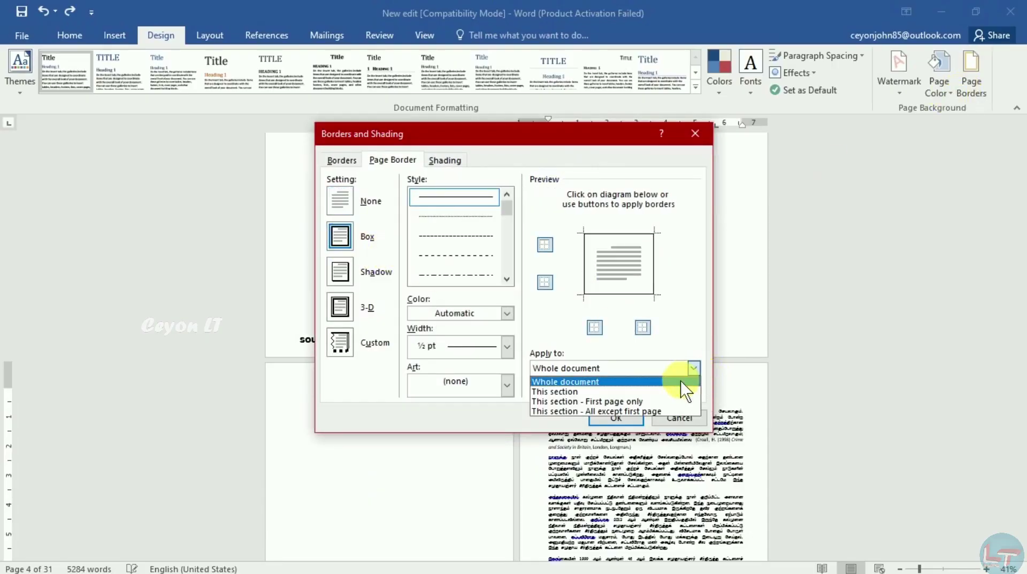
click(641, 393)
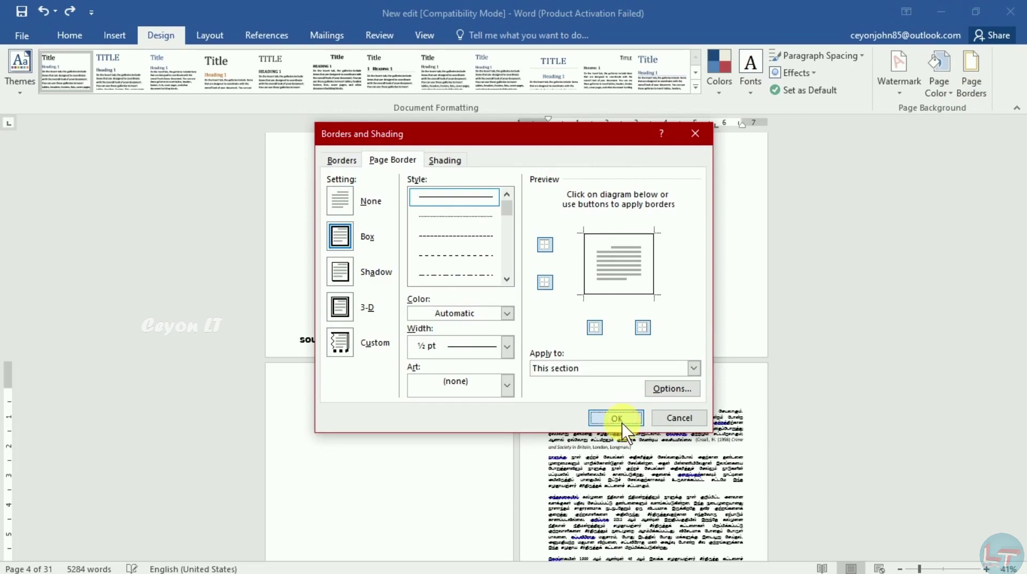
click(618, 419)
mouse_move(1021, 174)
mouse_down()
mouse_move(1021, 213)
mouse_move(1021, 156)
mouse_up()
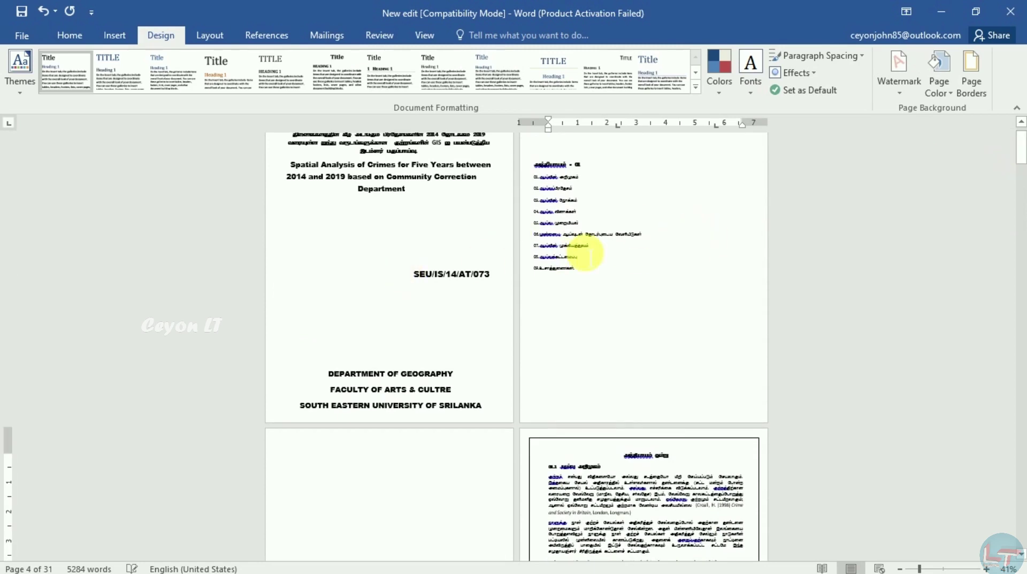
Step: Try deleting the blank page before the first chapter, and undo both that deletion and the chapter section's border
click(366, 460)
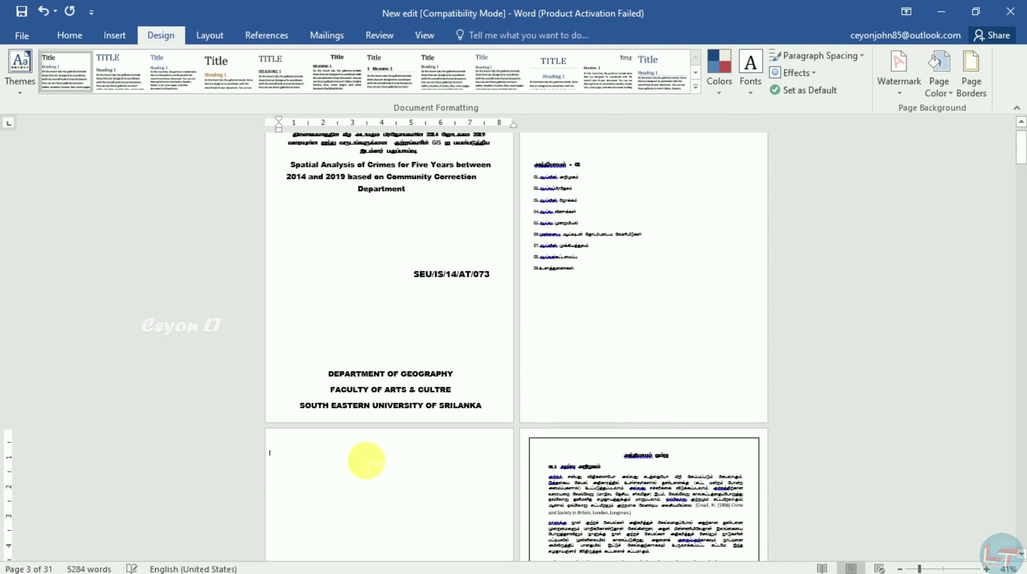
key(Delete)
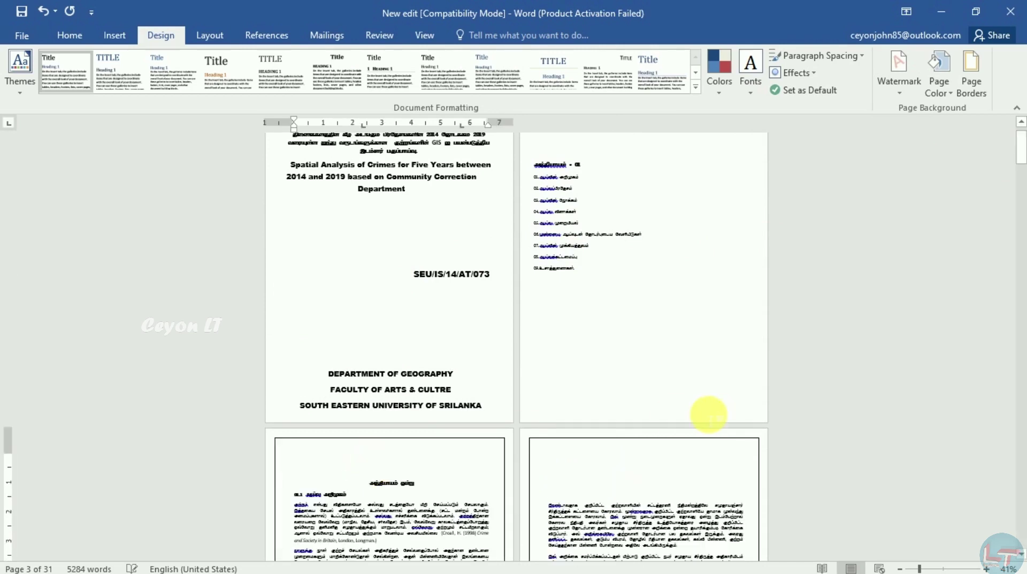
mouse_move(1020, 136)
mouse_down()
mouse_move(1018, 156)
mouse_move(1019, 128)
mouse_up()
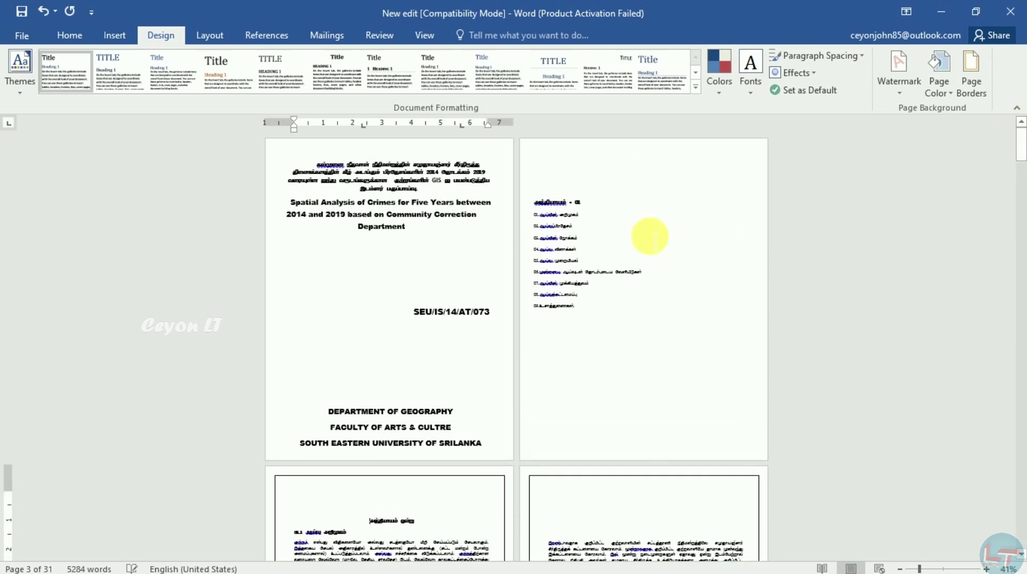
click(41, 13)
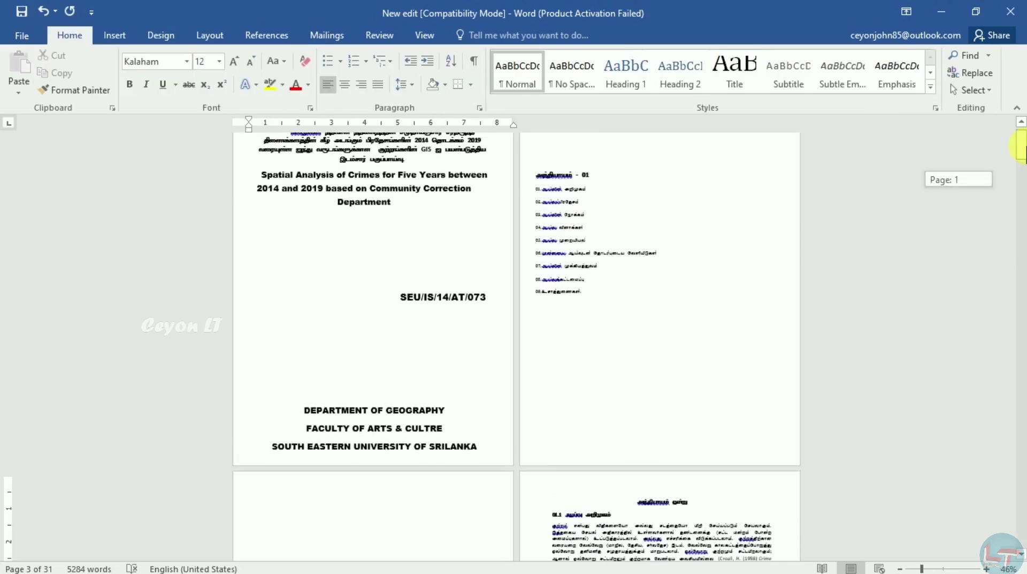
Step: Insert Bold Numbers 2 page numbers at the bottom of the pages, and unlink the Section 2 footer from the previous section
drag(1019, 143, 1019, 142)
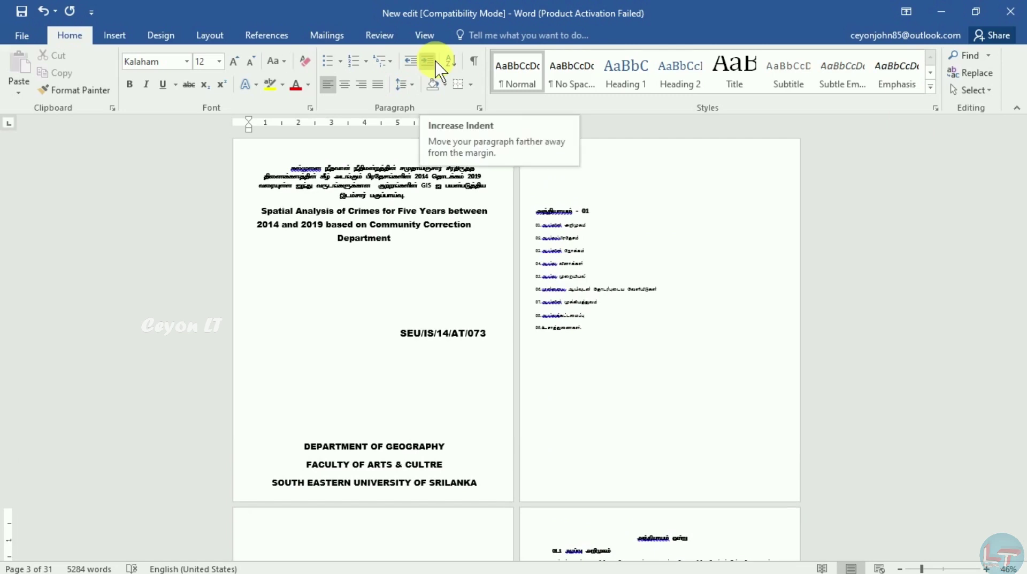
click(115, 35)
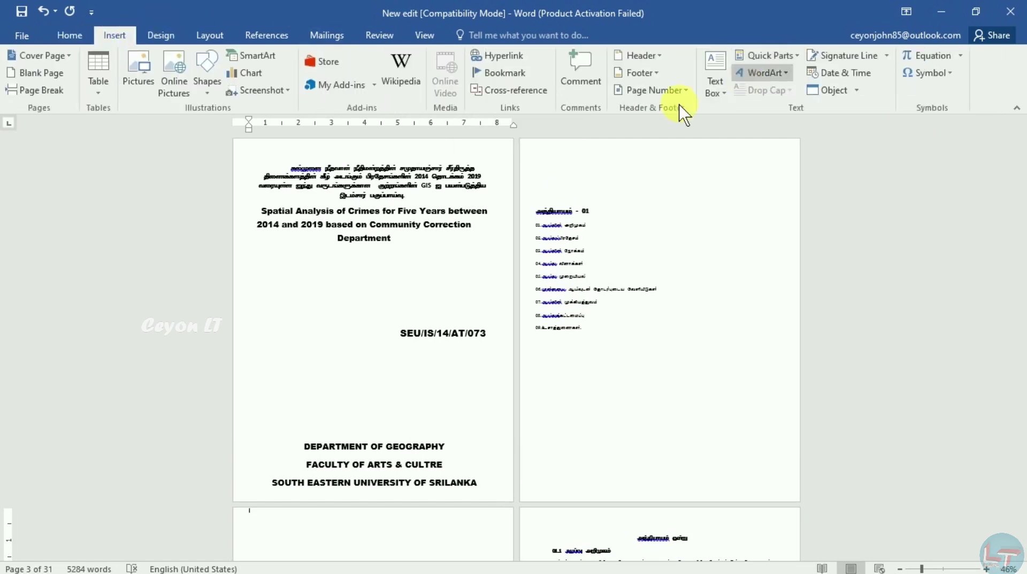
click(683, 91)
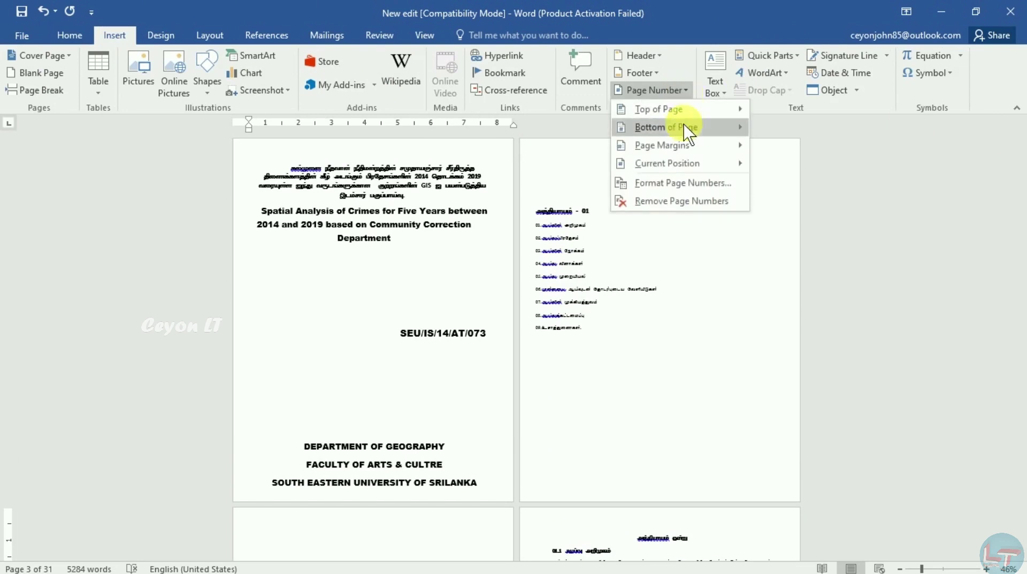
click(675, 163)
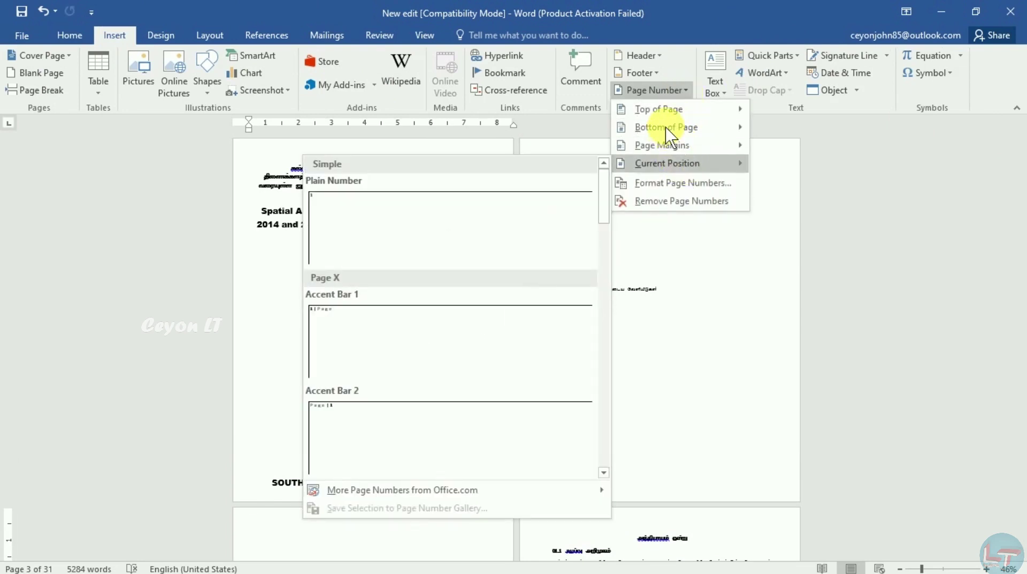
mouse_move(658, 129)
drag(604, 167, 623, 185)
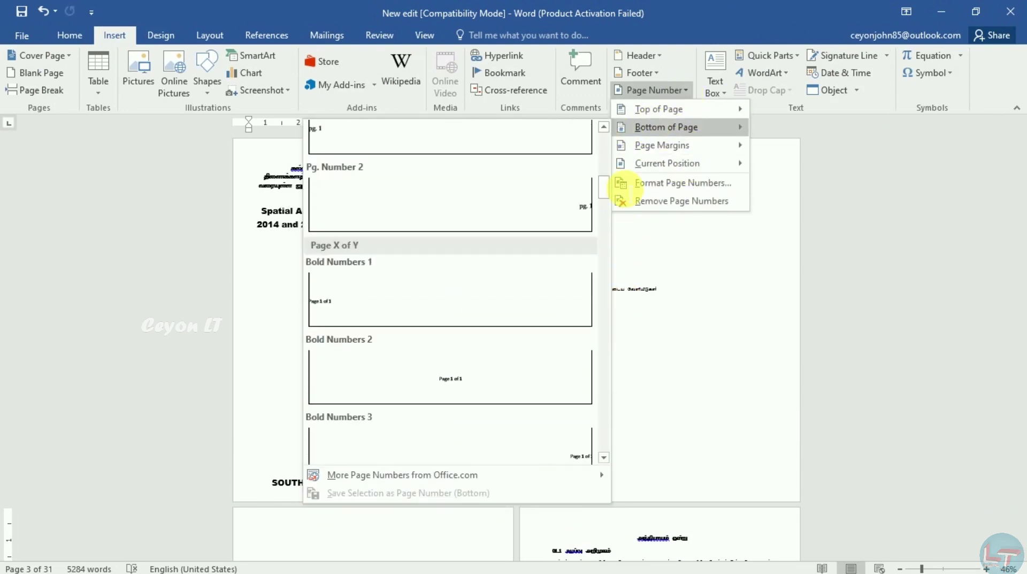
click(471, 375)
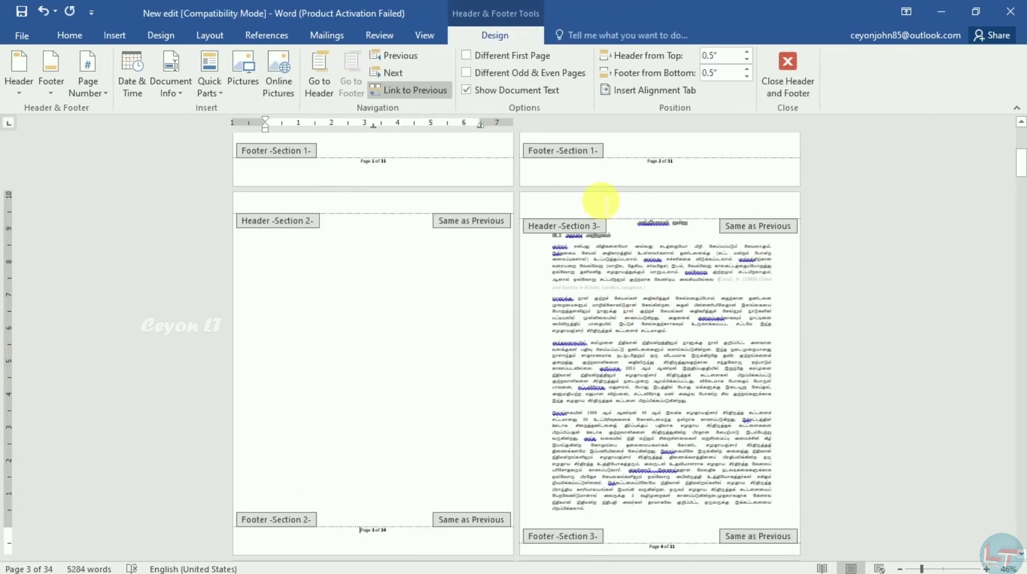
click(415, 96)
Step: Set the page numbering of Section 3, the first chapter, to start at 1
drag(1021, 172, 1021, 180)
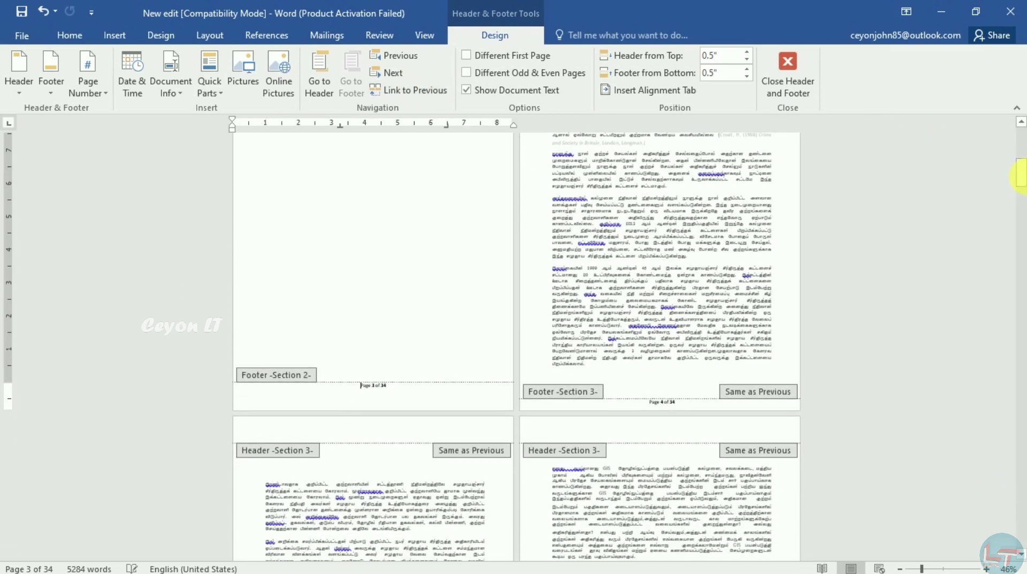
click(634, 408)
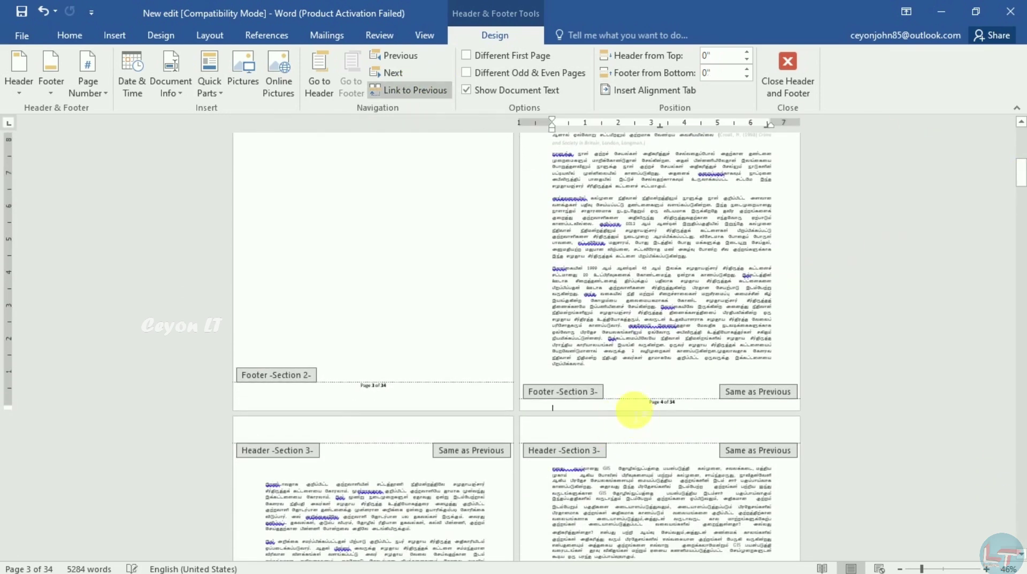
click(119, 35)
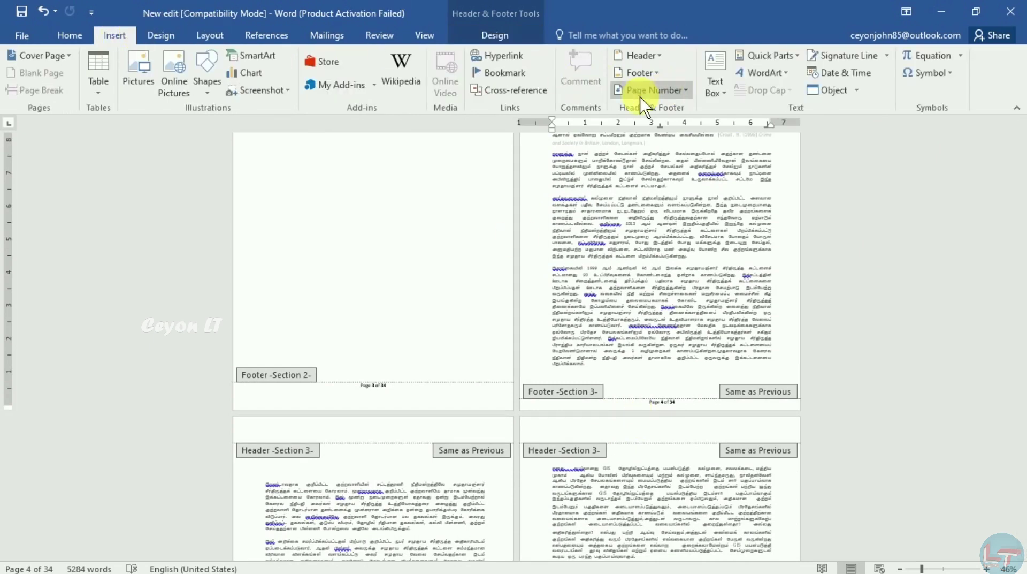
click(683, 92)
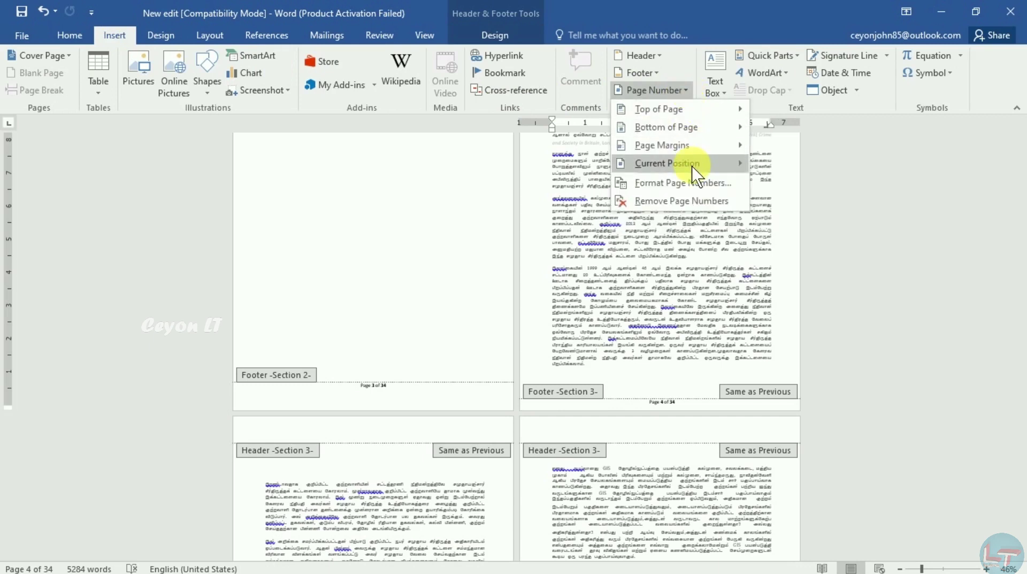
mouse_move(693, 167)
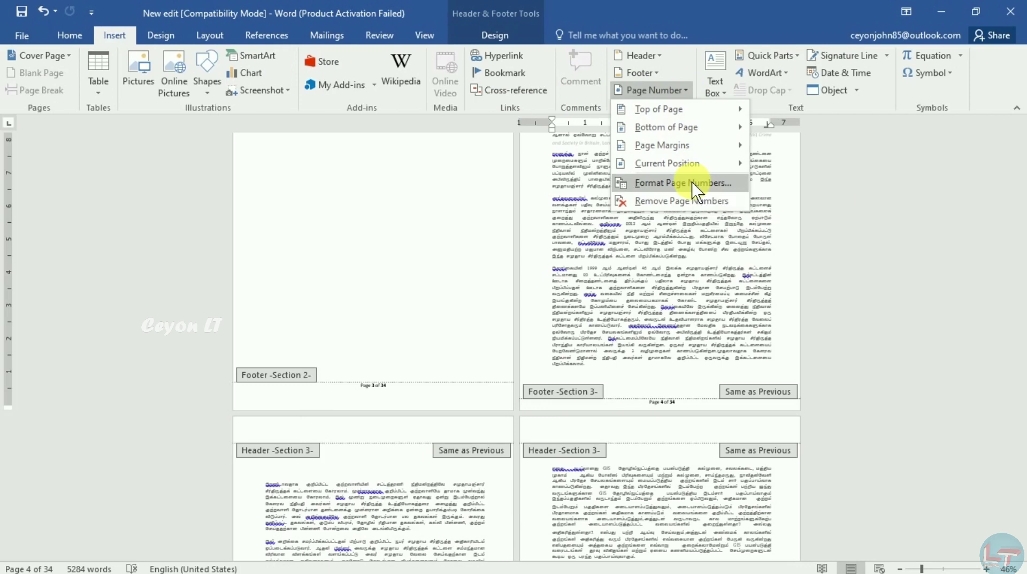
click(694, 183)
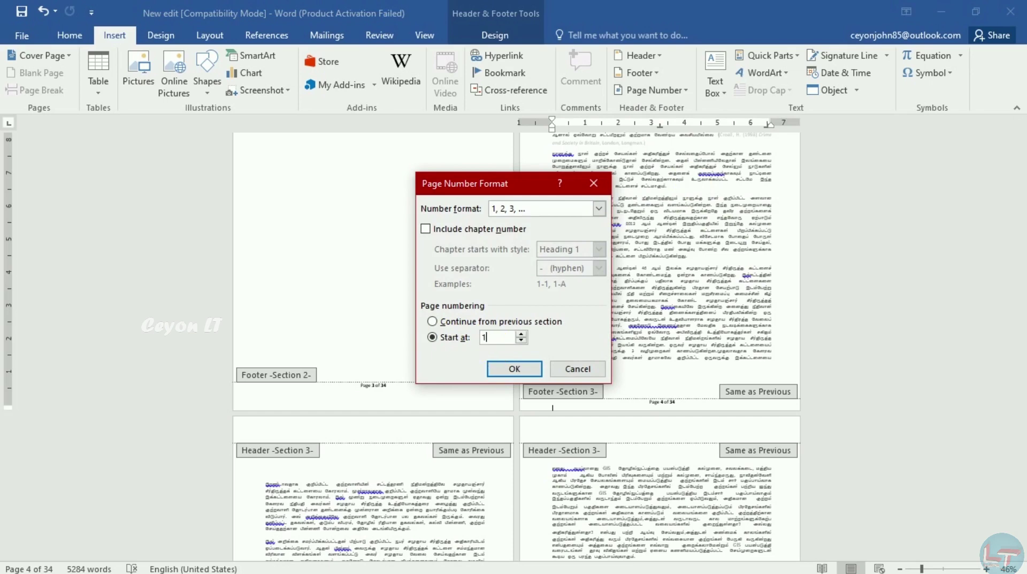
click(512, 368)
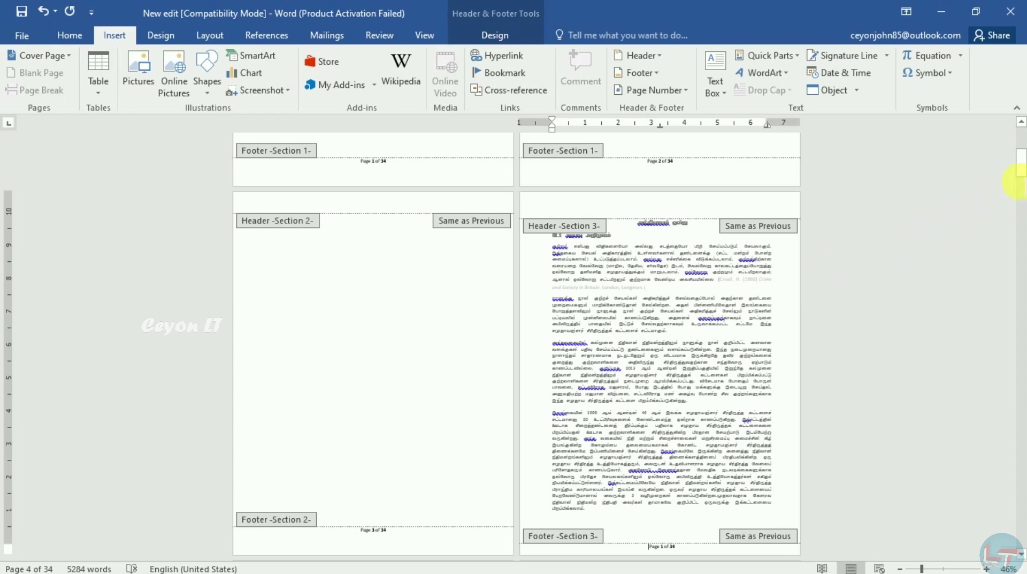
Step: Delete the page number text from the Section 1 footer below the outline page
drag(1022, 157, 1021, 167)
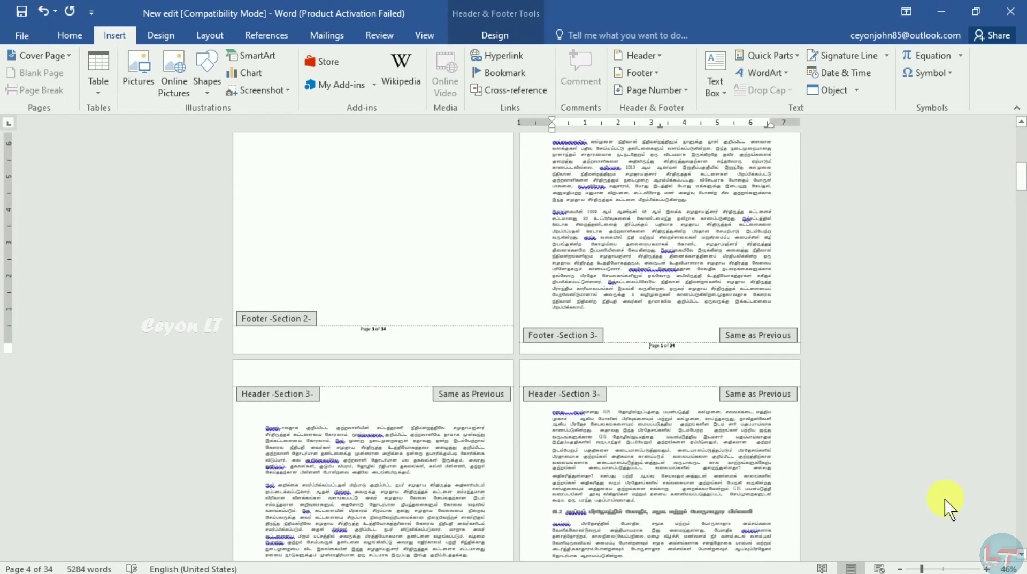
mouse_move(1023, 206)
mouse_down()
mouse_move(1023, 179)
mouse_move(1023, 190)
mouse_up()
drag(923, 567, 937, 567)
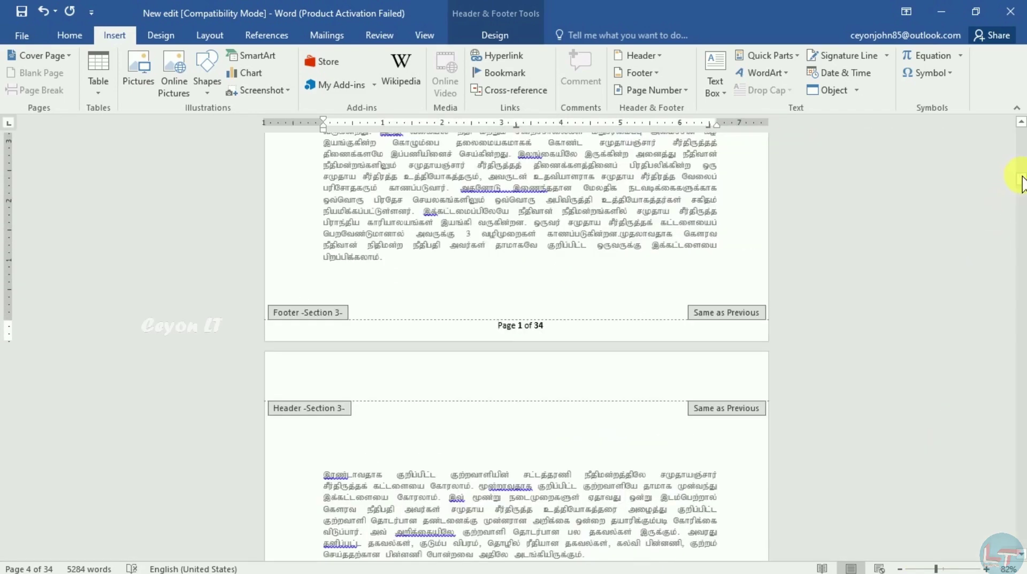
drag(1023, 182, 1022, 157)
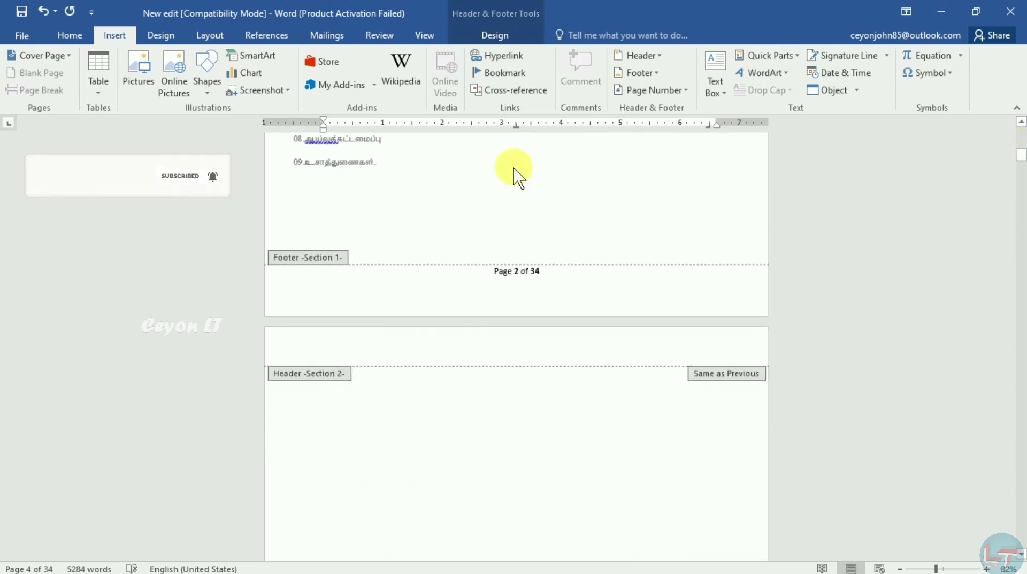
click(572, 276)
key(BackSpace)
key(BackSpace)
key(BackSpace)
key(BackSpace)
key(BackSpace)
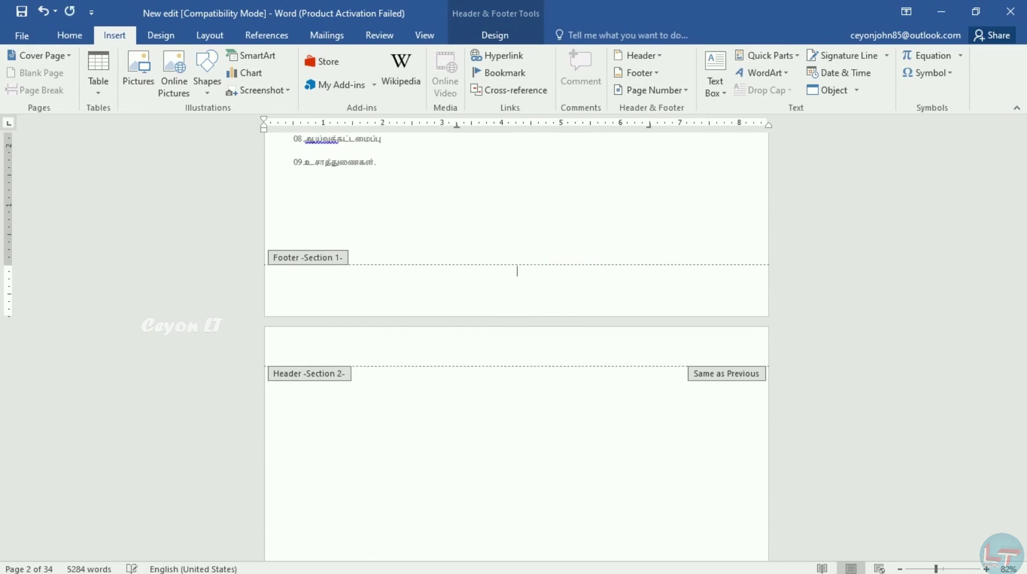
Step: Delete the page number text from the Section 2 footer on the blank page before the first chapter
drag(1022, 155, 1022, 169)
scroll(715, 207, up, 1)
click(567, 163)
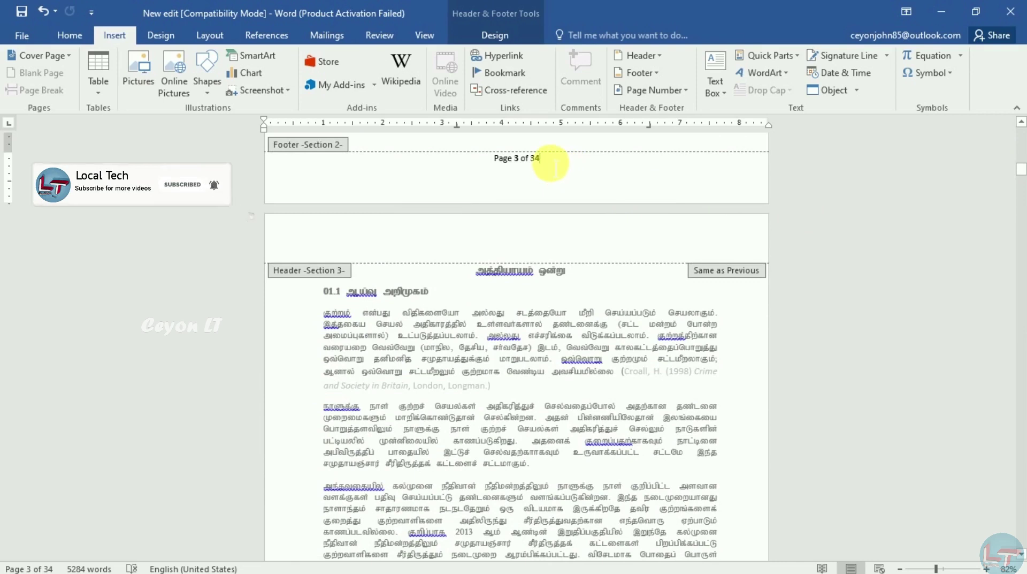
key(BackSpace)
key(BackSpace)
key(BackSpace)
key(BackSpace)
key(BackSpace)
key(BackSpace)
key(BackSpace)
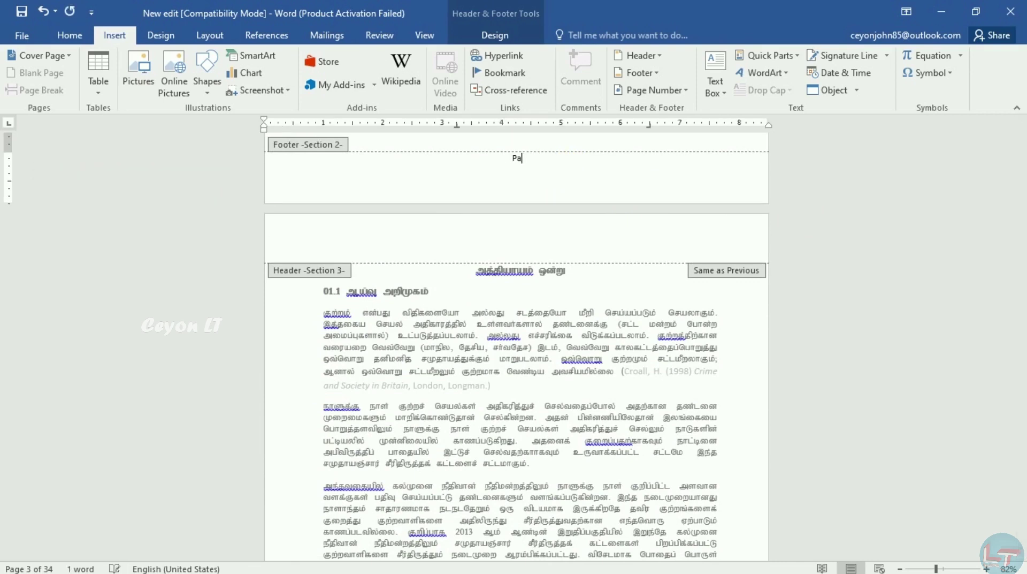
key(BackSpace)
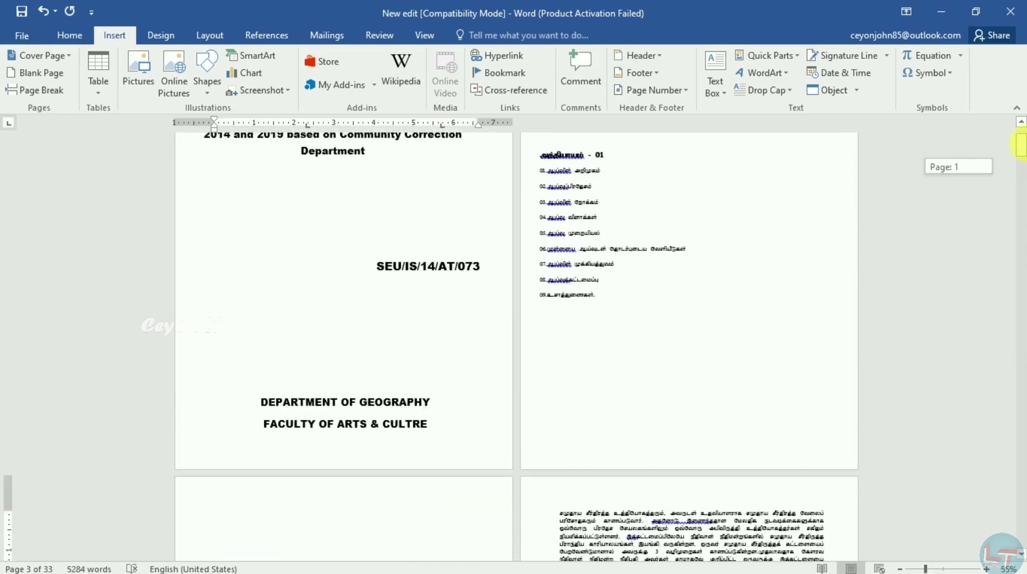
Step: Unlink the Section 4 footer on the references page from the previous section
drag(1016, 140, 1020, 529)
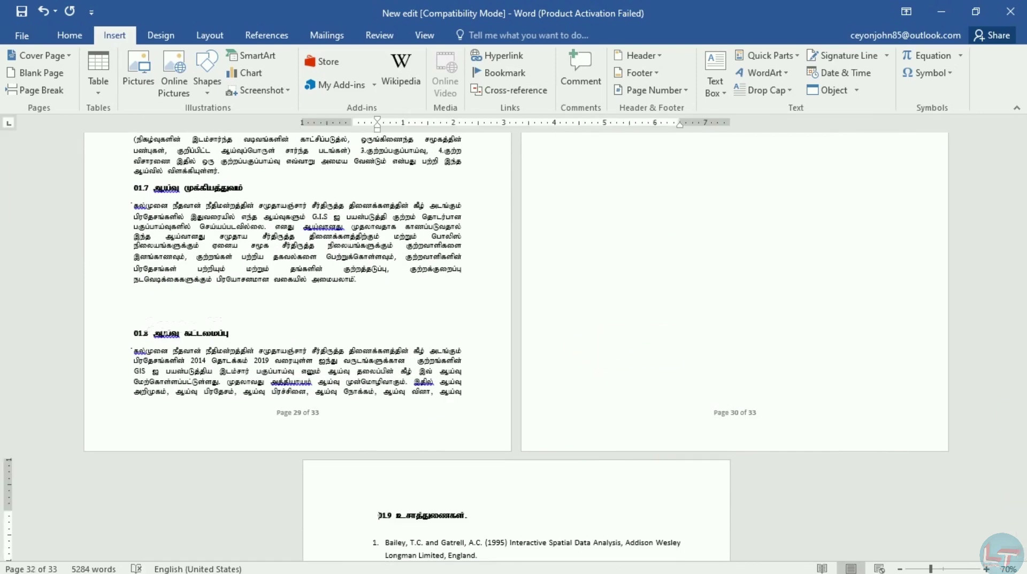
drag(1021, 505, 1021, 521)
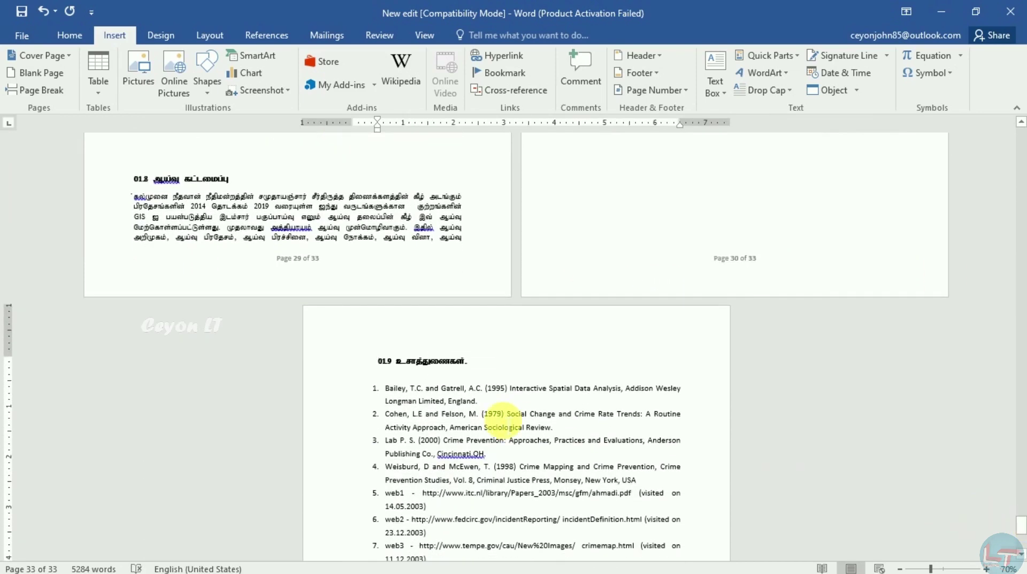
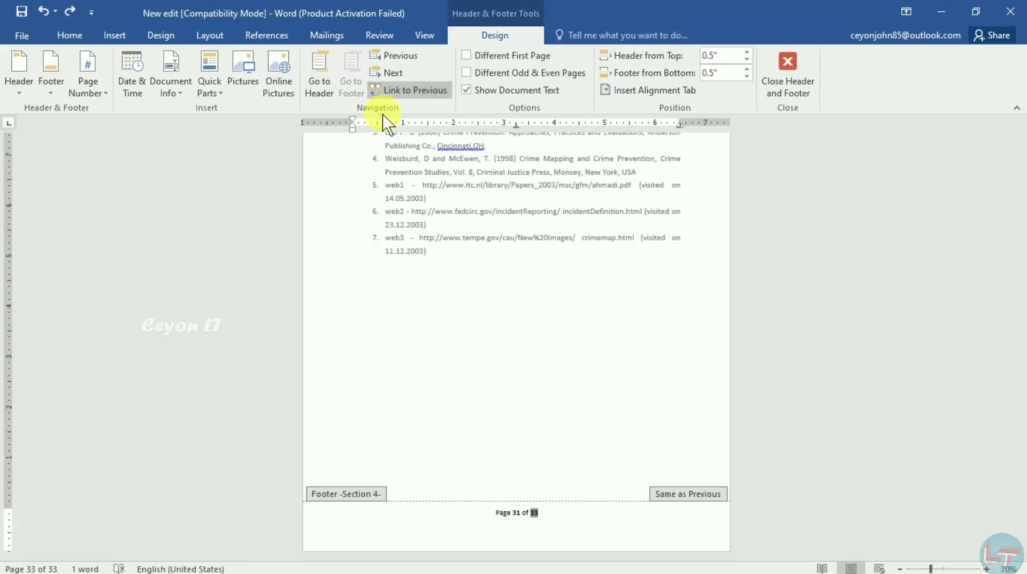
click(422, 90)
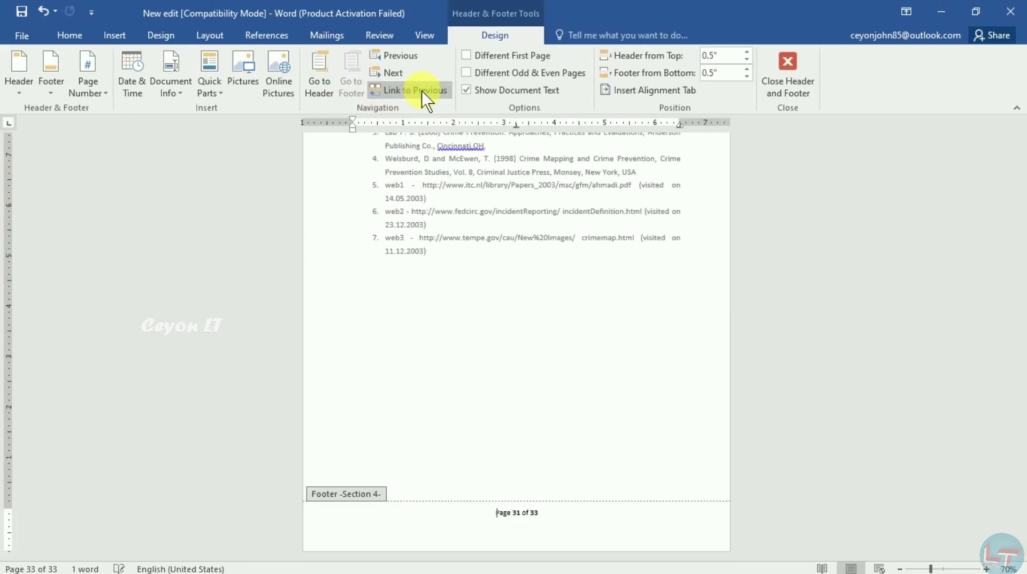
mouse_move(1023, 554)
mouse_down()
mouse_move(1019, 540)
mouse_move(1021, 551)
mouse_up()
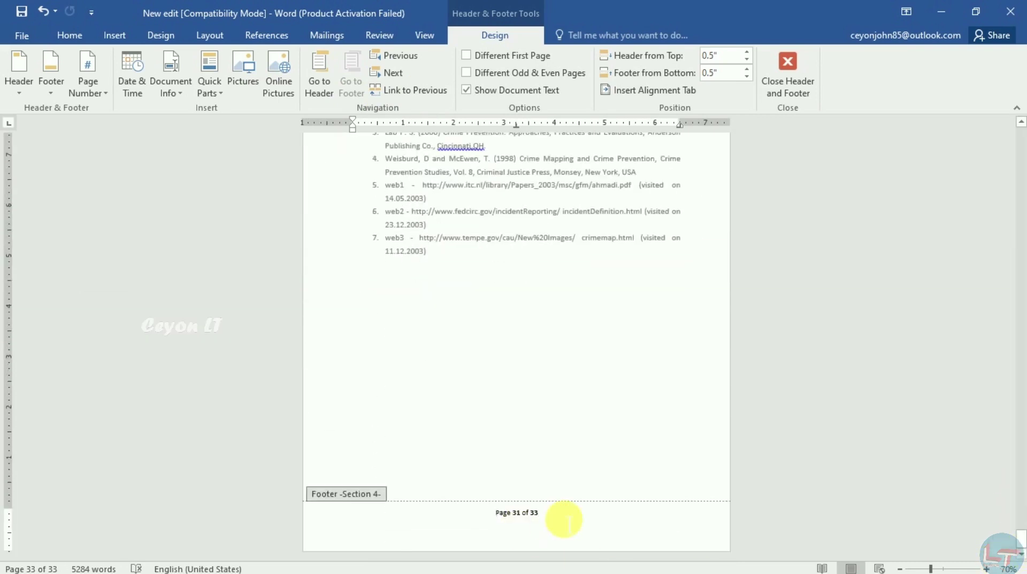
Step: Delete the page number text from the Section 4 footer on the references page
key(BackSpace)
key(BackSpace)
key(BackSpace)
key(BackSpace)
key(BackSpace)
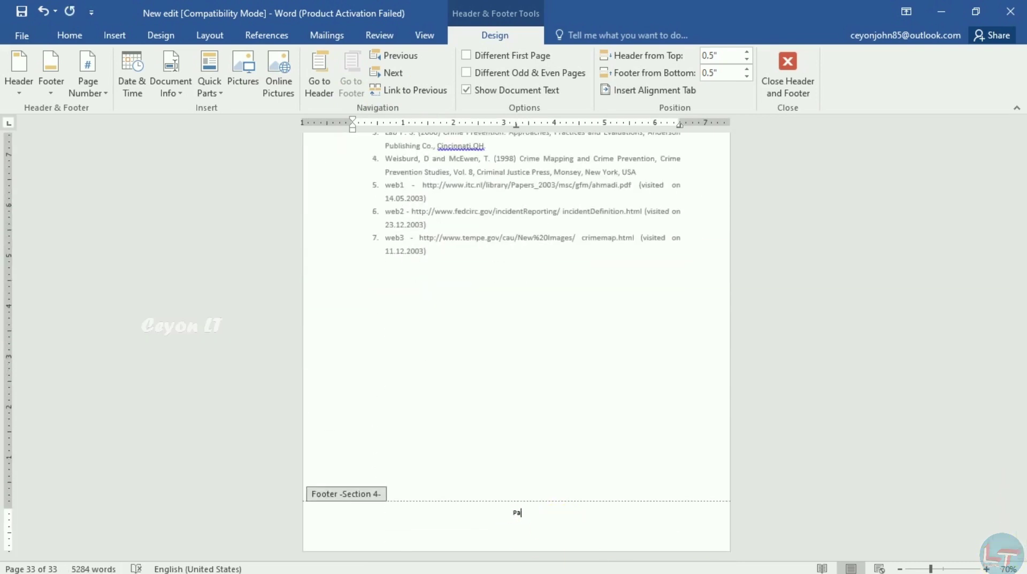
drag(1020, 531, 1019, 527)
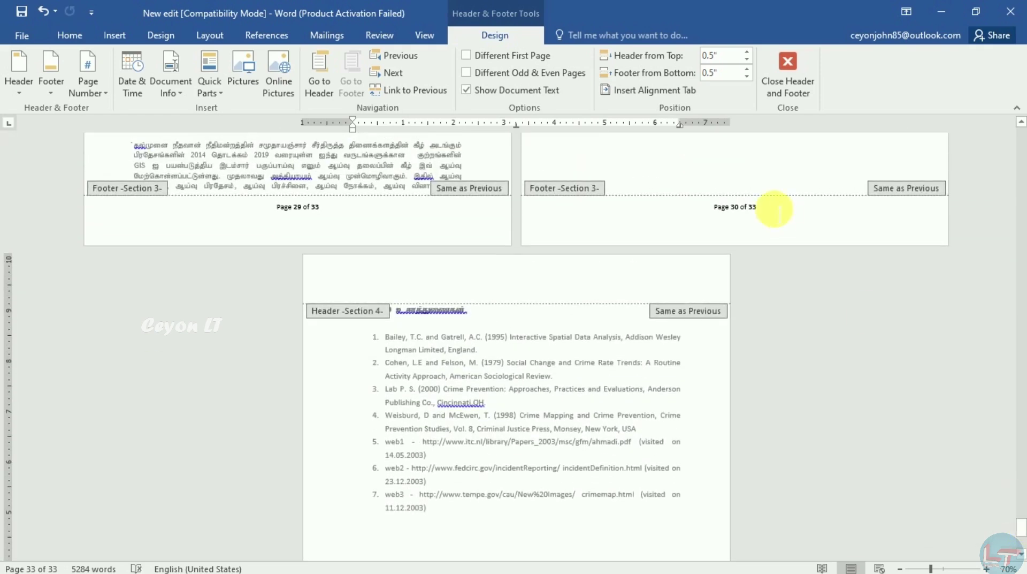
Step: Leave footer editing and return to the document's opening pages at 45% zoom
double_click(641, 387)
drag(1019, 527, 1019, 142)
click(921, 568)
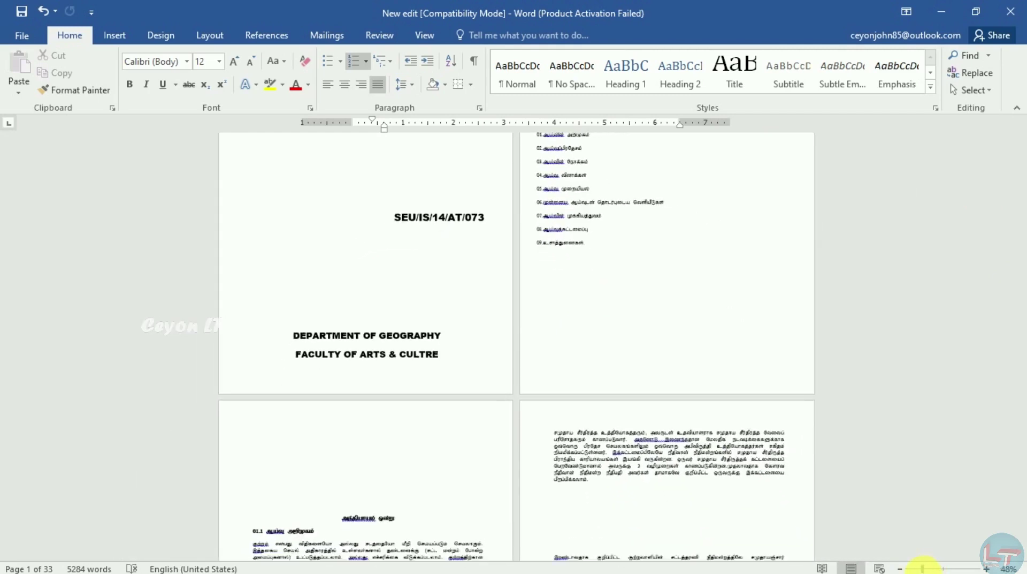
click(921, 568)
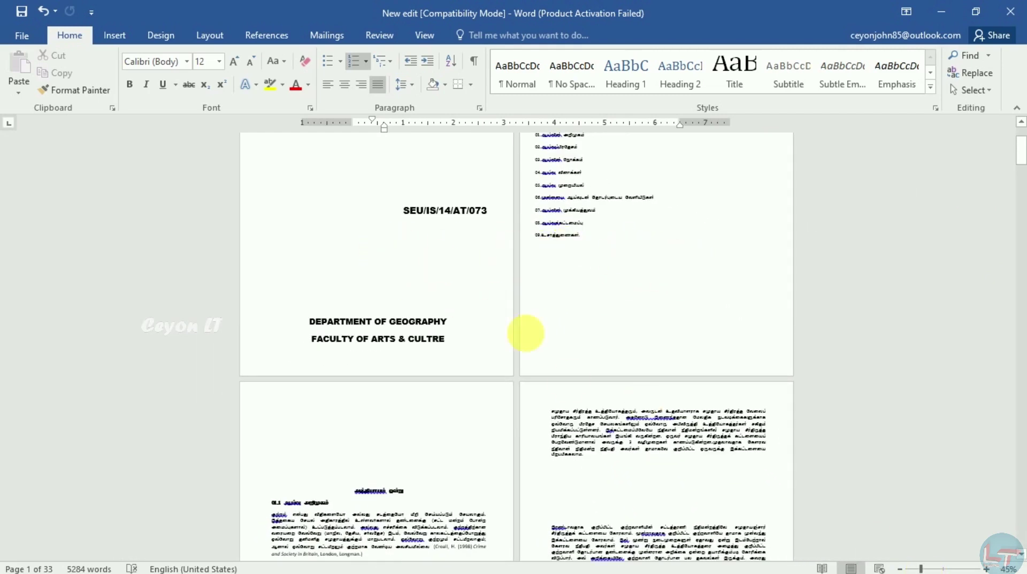
Step: Add a box page border to the section starting at the first chapter page, applied to this section only
click(344, 478)
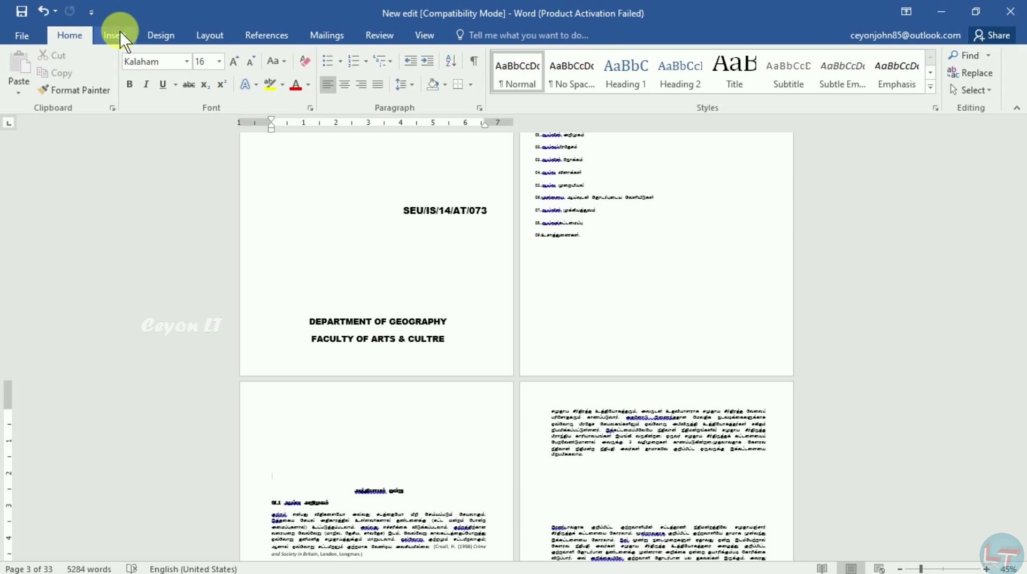
click(161, 35)
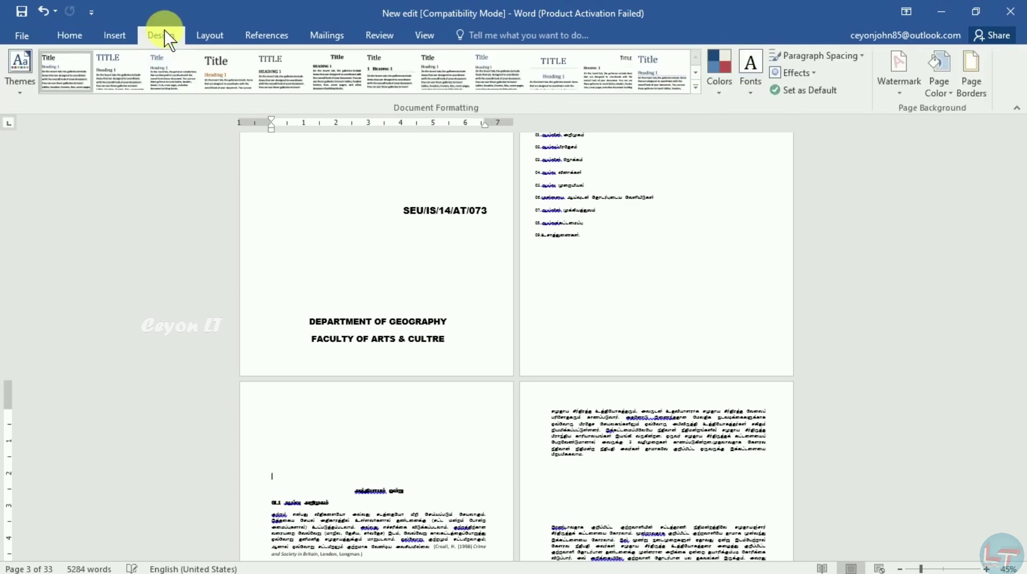
click(984, 94)
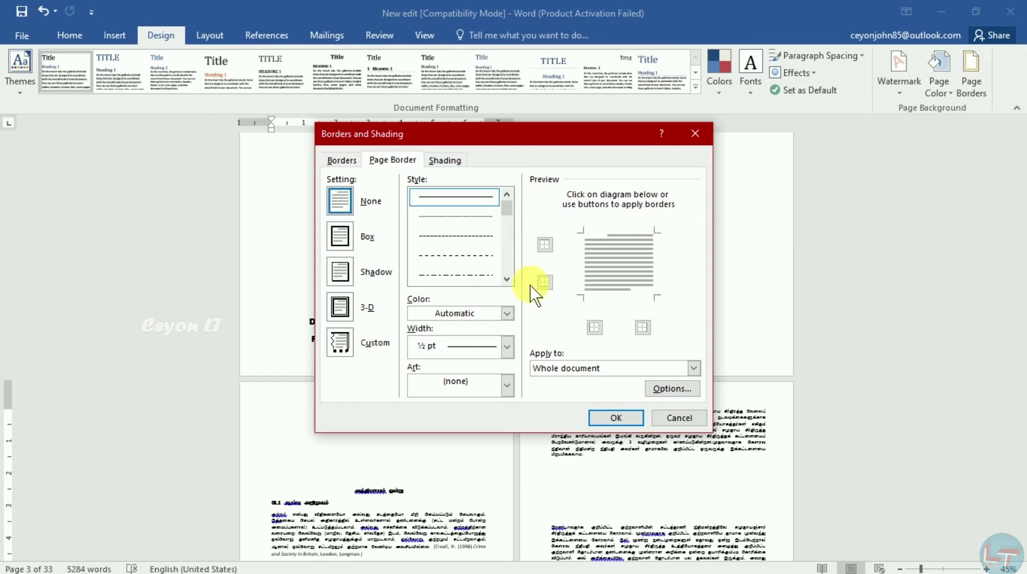
click(340, 236)
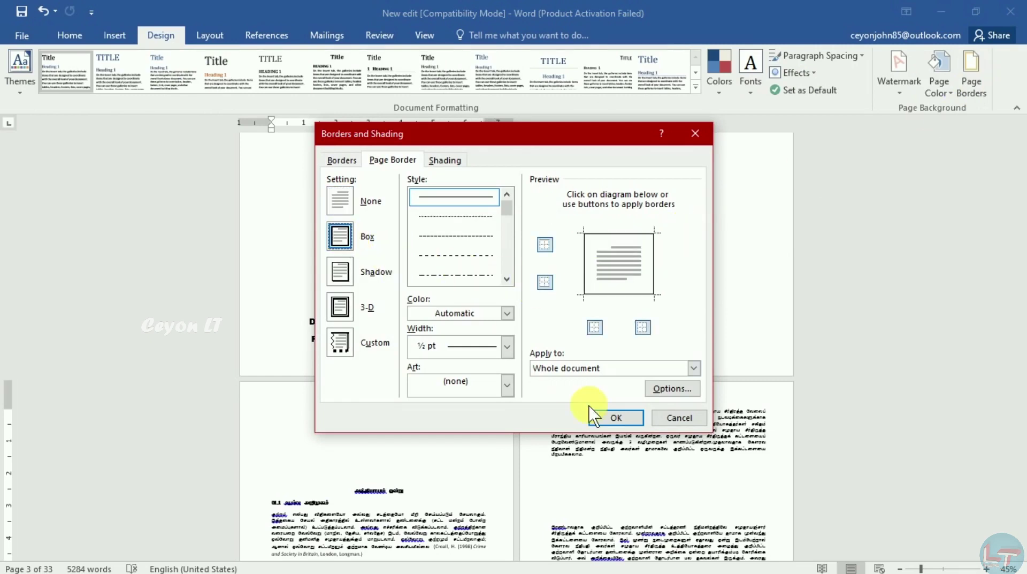
click(694, 368)
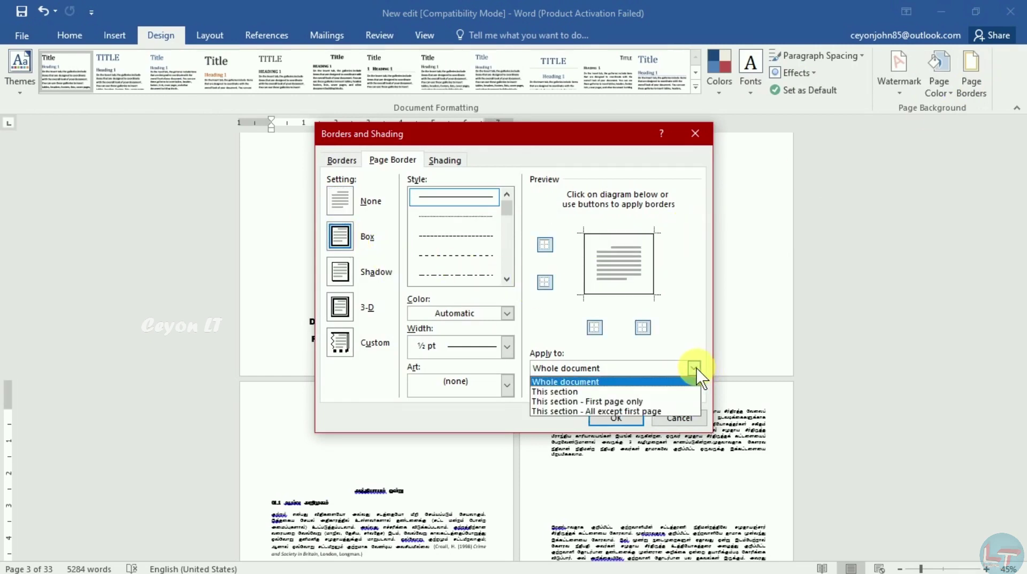
click(626, 391)
click(617, 416)
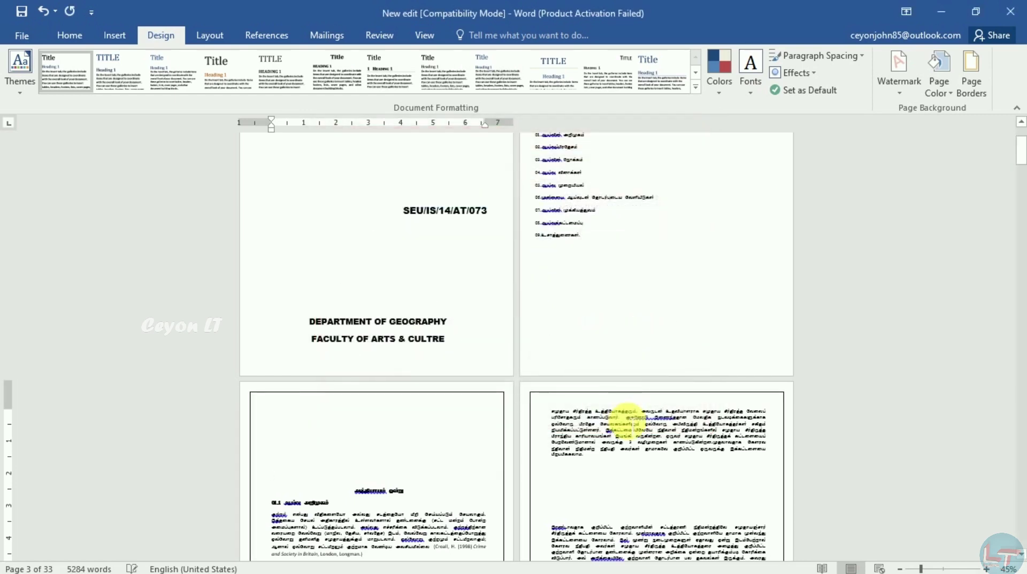
Step: Delete the extra blank line above "DEPARTMENT OF GEOGRAPHY" on the cover page to pull the university name back onto it
drag(1020, 156, 1020, 136)
click(271, 436)
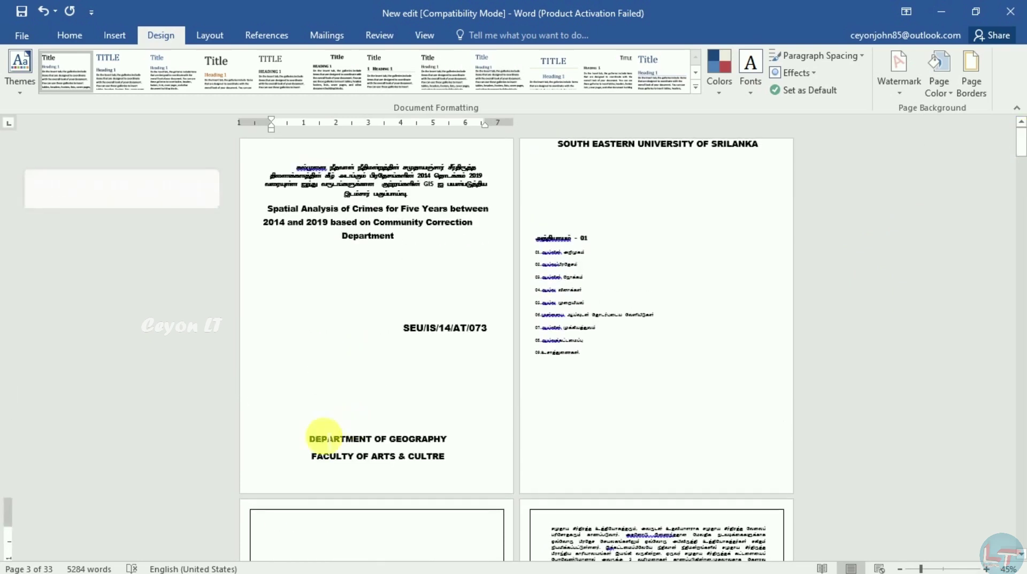
key(BackSpace)
click(605, 327)
Step: Place the insertion point below the reference list on the document's last page
mouse_move(1020, 151)
mouse_down()
mouse_move(1021, 188)
mouse_move(1022, 151)
mouse_up()
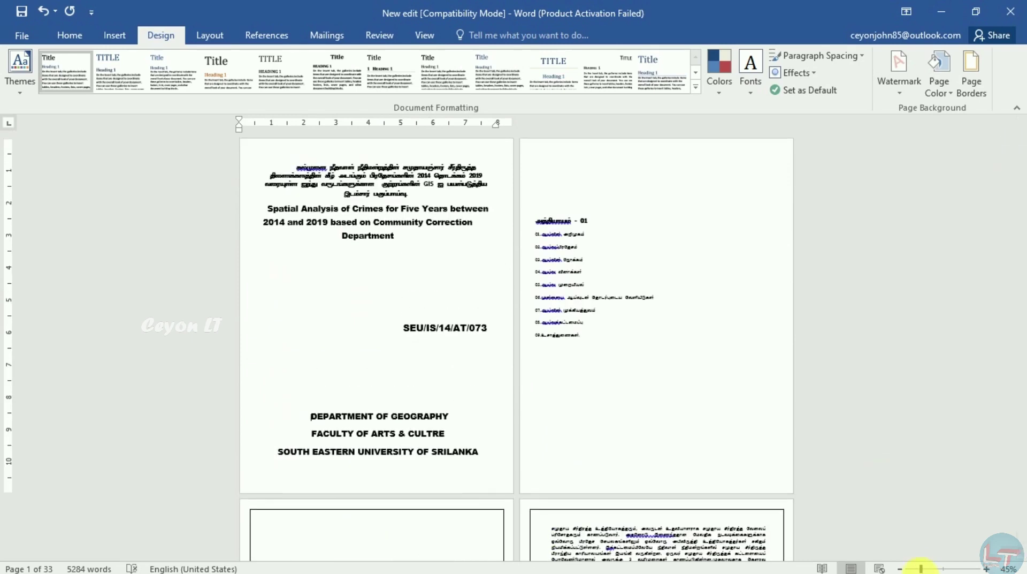
drag(921, 570, 930, 570)
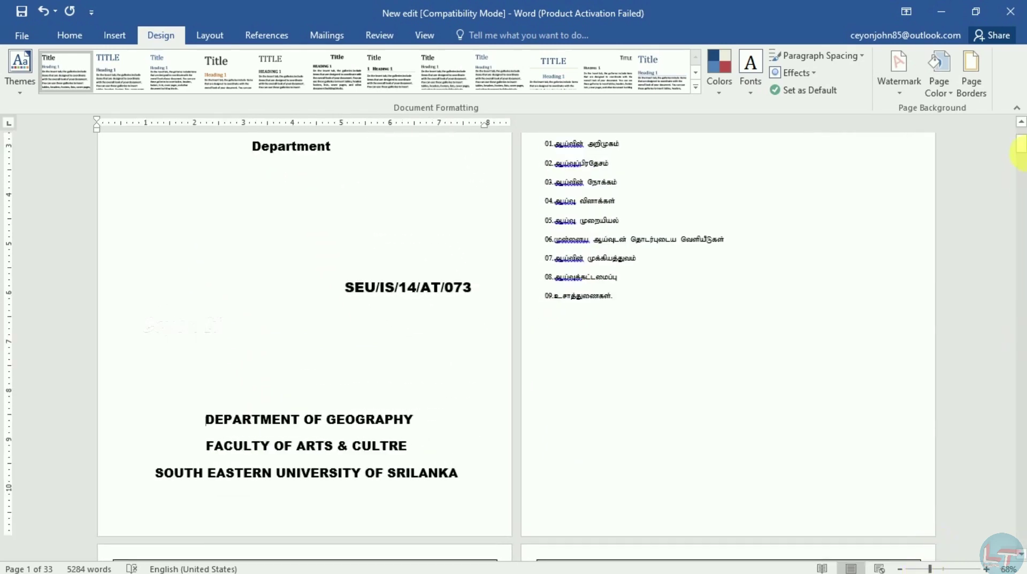
drag(1022, 150, 1021, 537)
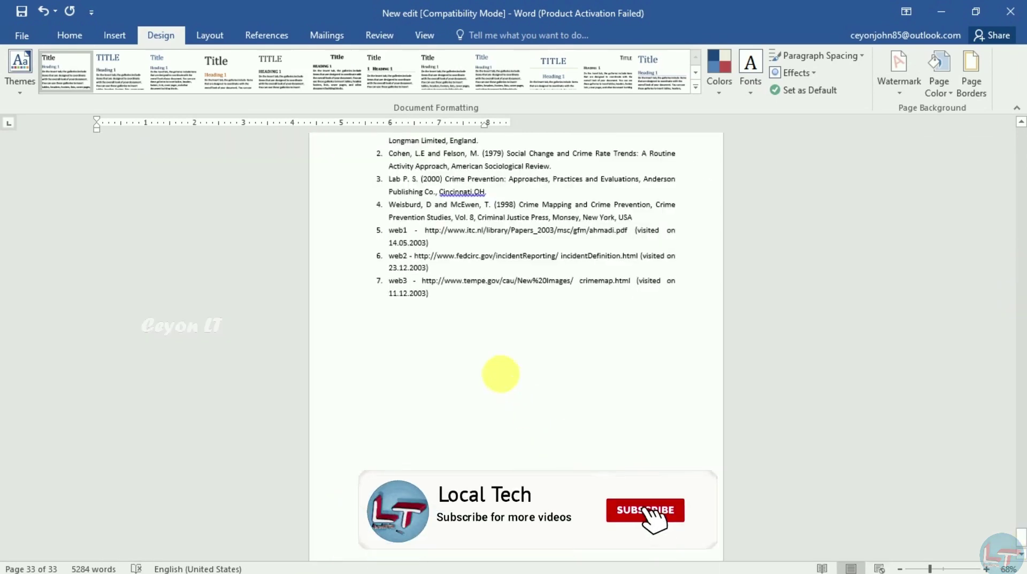
click(508, 381)
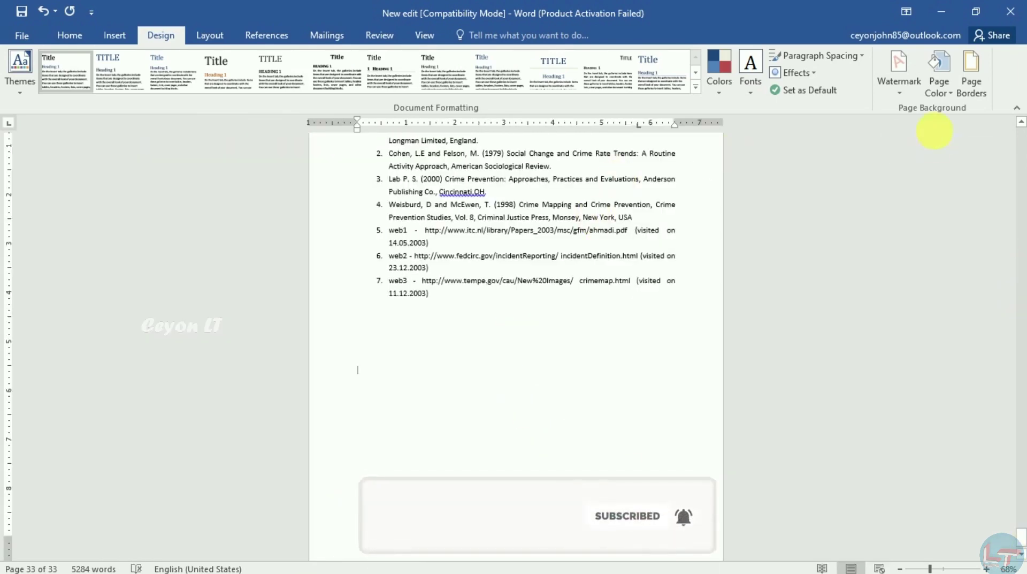